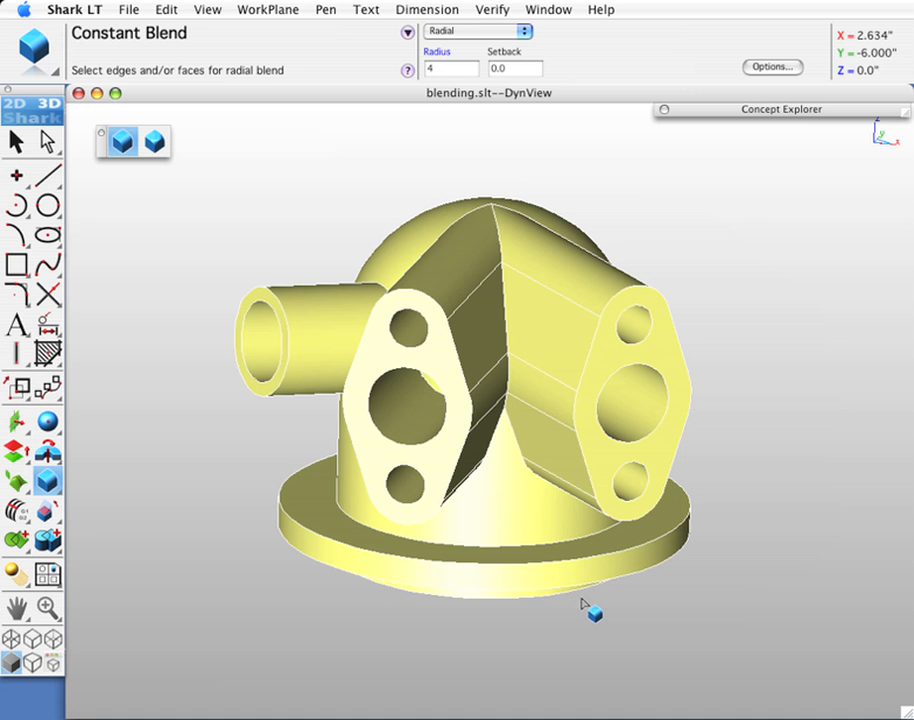
- Examine the manifold from several sides, especially the corners where the side tube and two flanged ports meet the domed body
middle_drag(486, 463, 602, 437)
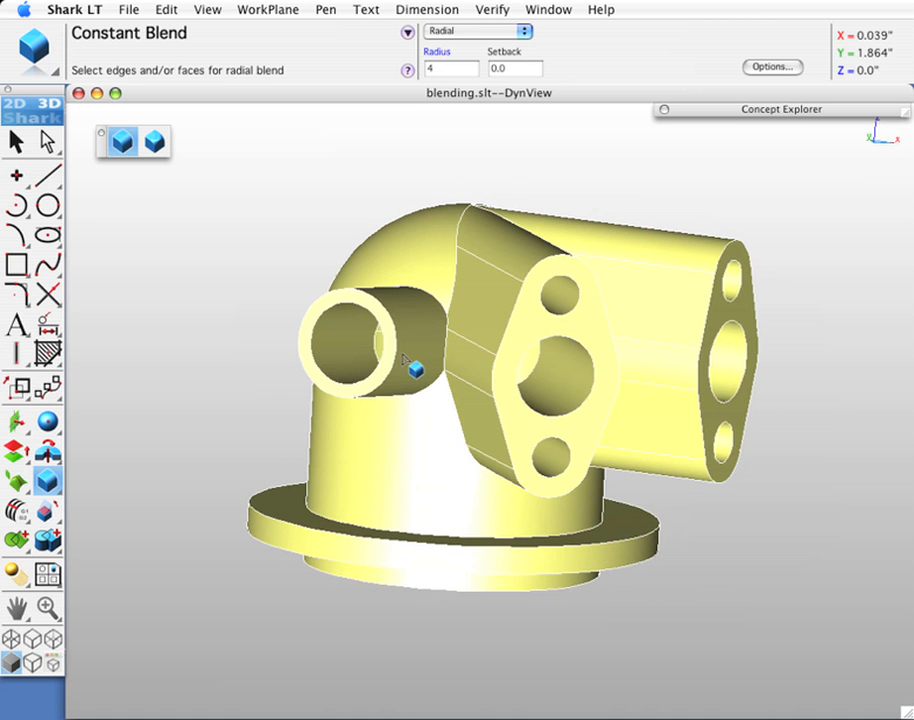
middle_drag(592, 351, 512, 333)
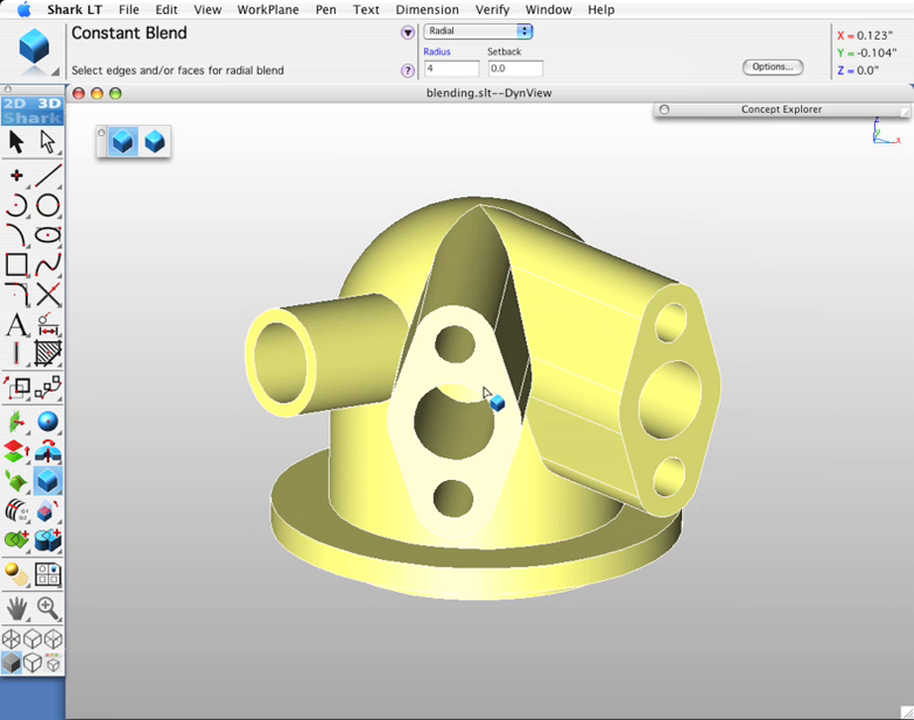
middle_drag(471, 467, 418, 388)
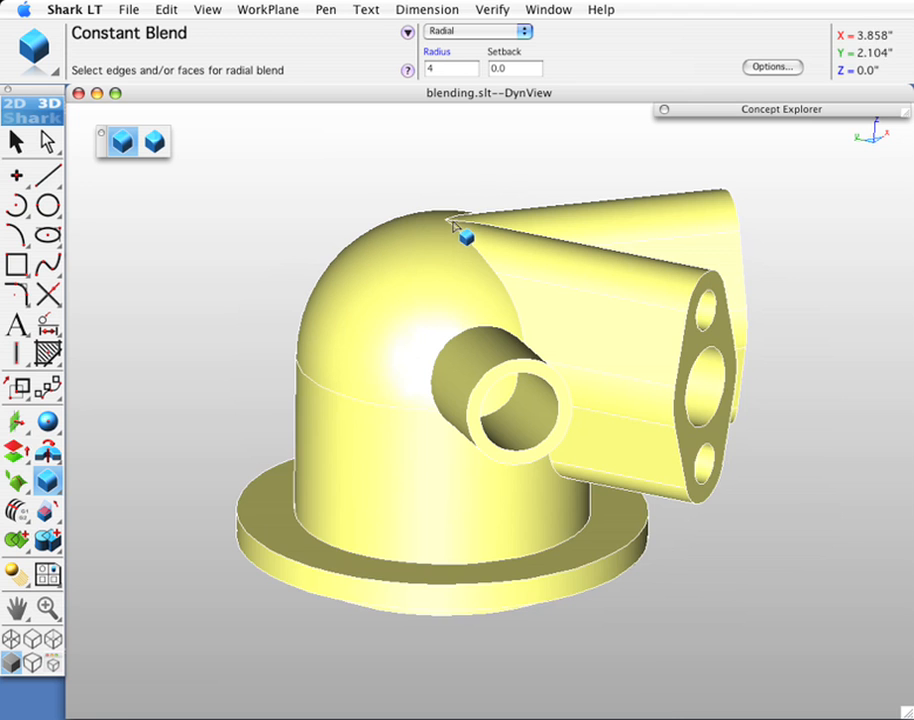
scroll(462, 238, up, 3)
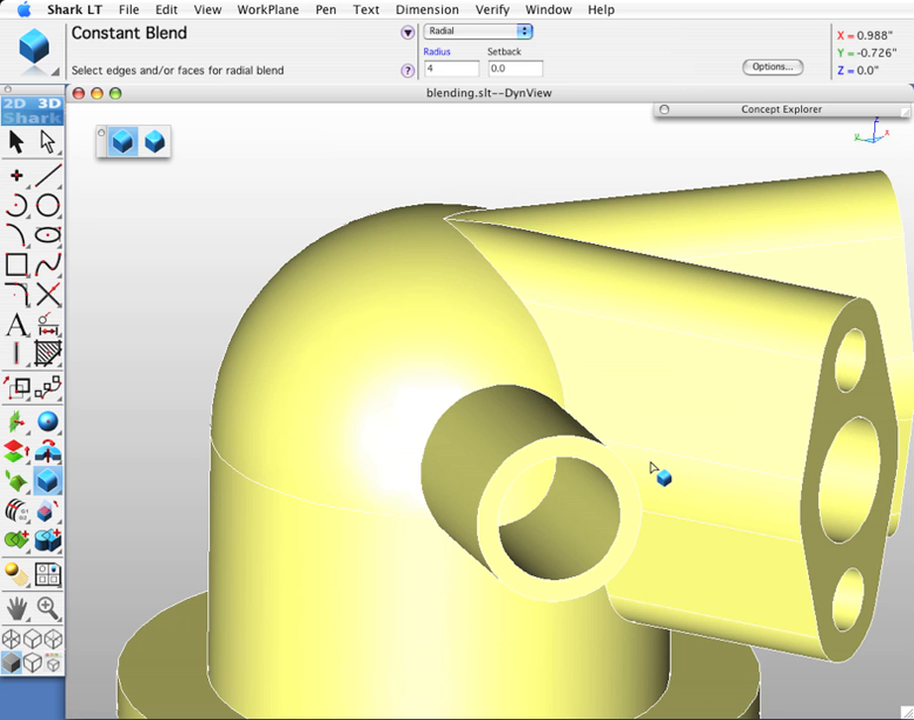
middle_drag(653, 469, 450, 452)
key(super+i)
middle_drag(512, 599, 215, 300)
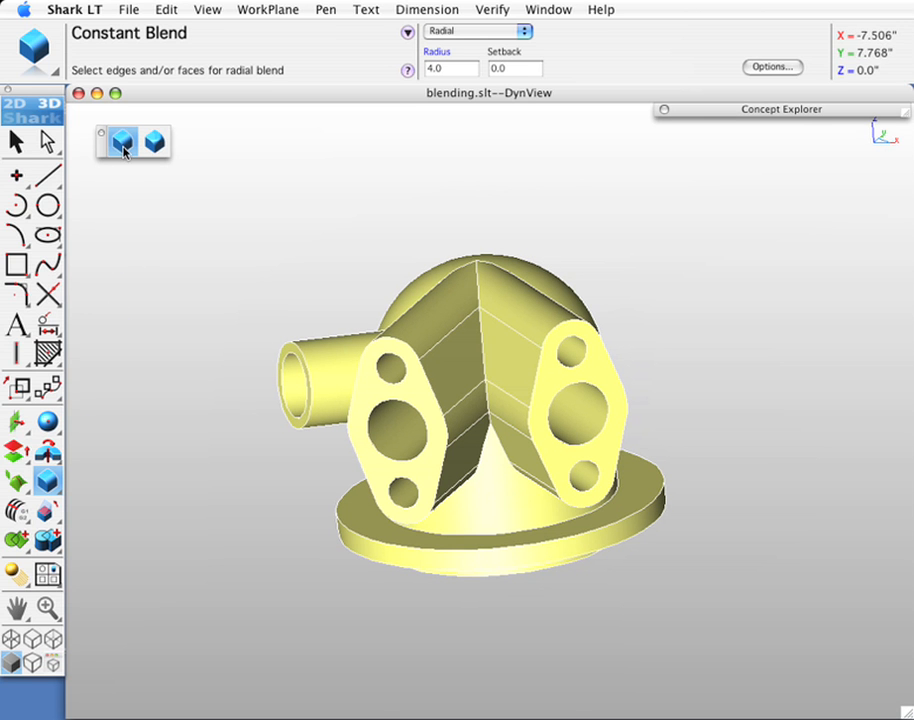
- Apply a radial Constant Blend of radius 0.2 to the vertical corner edge between the two flanged ports
click(443, 58)
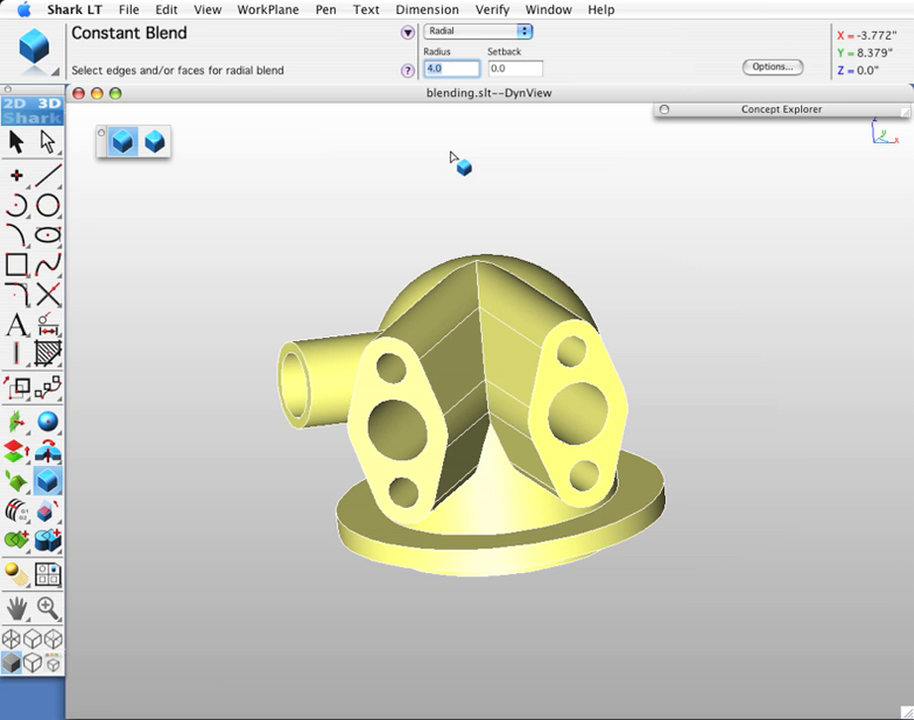
text(0.2)
key(Return)
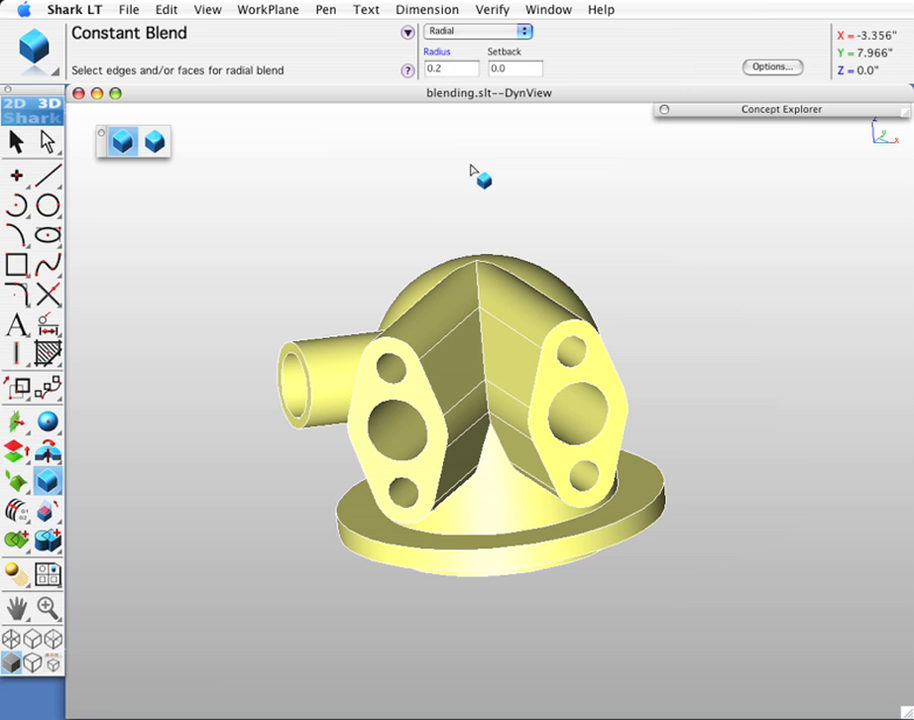
middle_drag(293, 418, 304, 381)
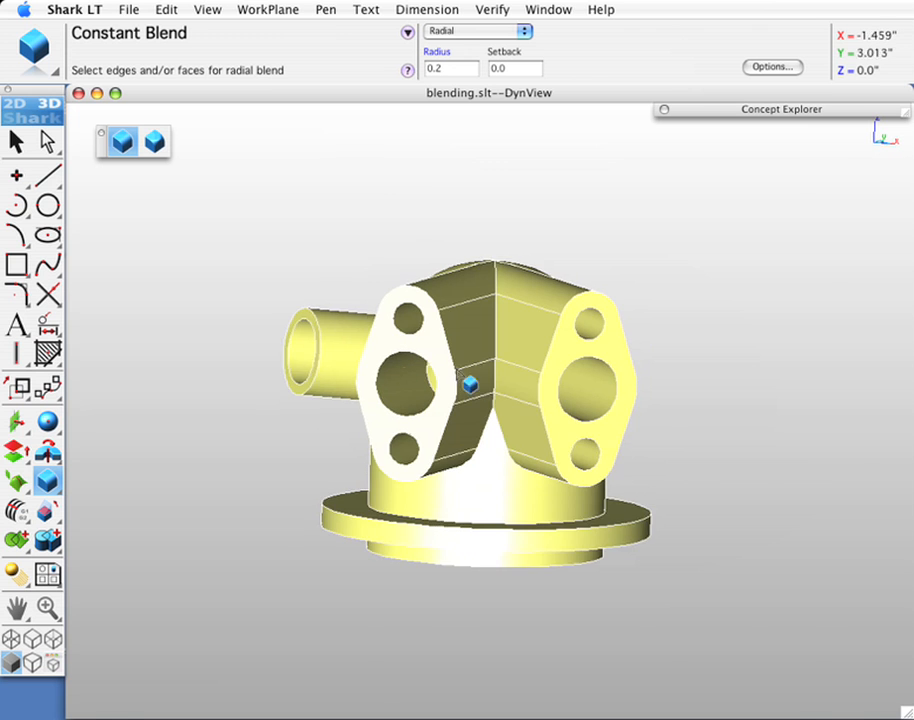
scroll(490, 375, up, 6)
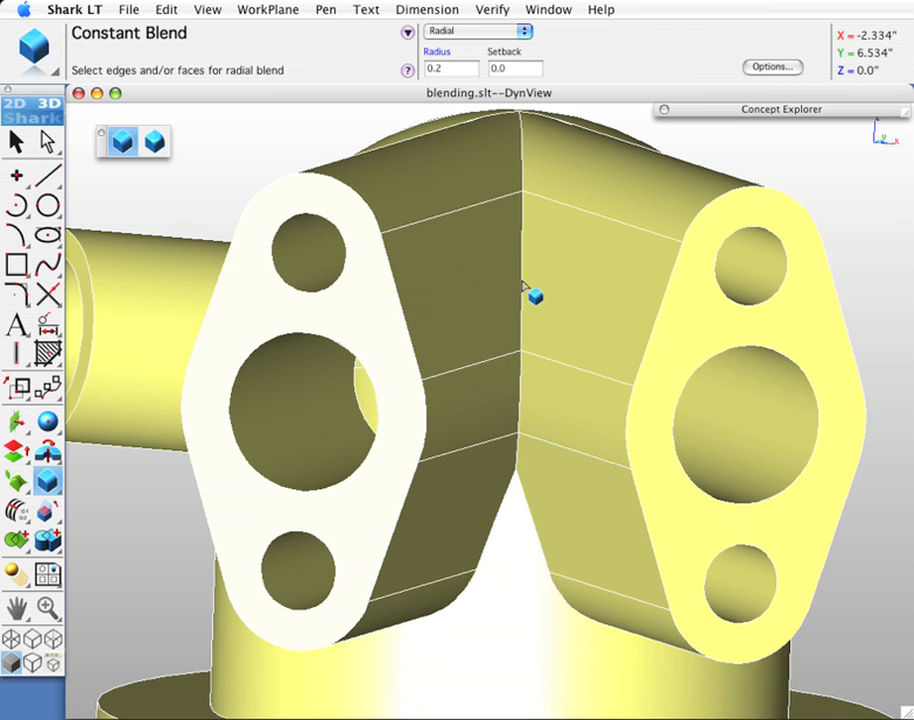
click(522, 285)
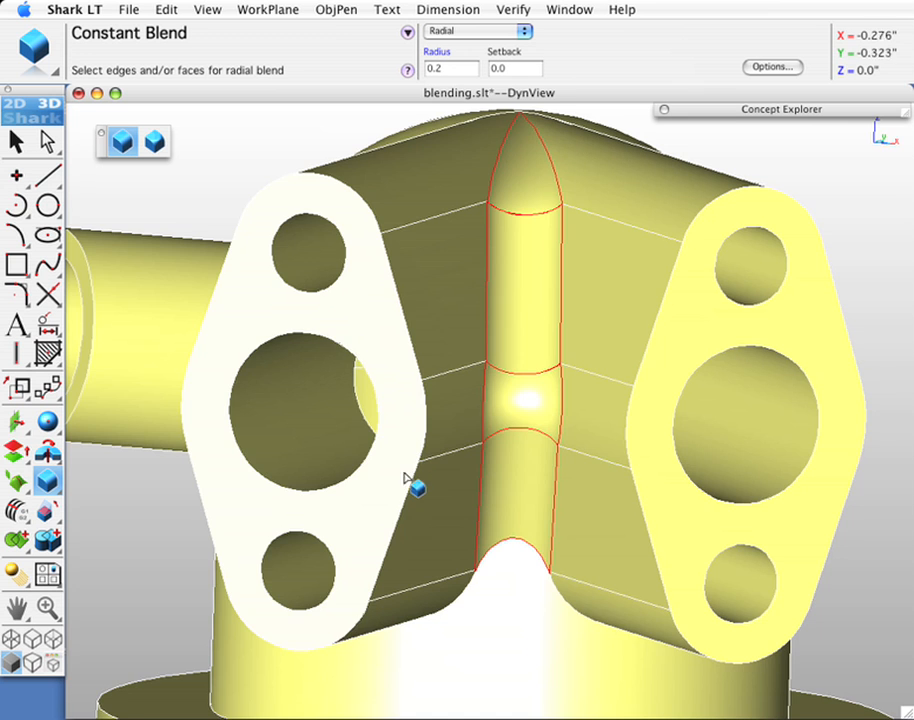
- Blend the edge where the side tube meets the adjacent flanged port with the same 0.2 radius
middle_drag(405, 480, 369, 439)
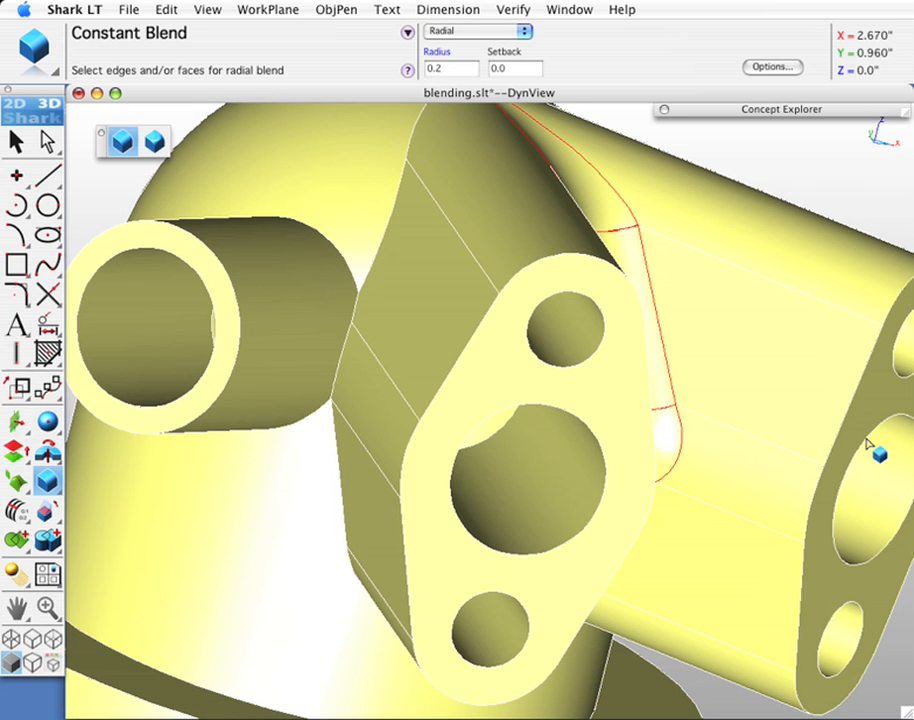
middle_drag(870, 447, 816, 320)
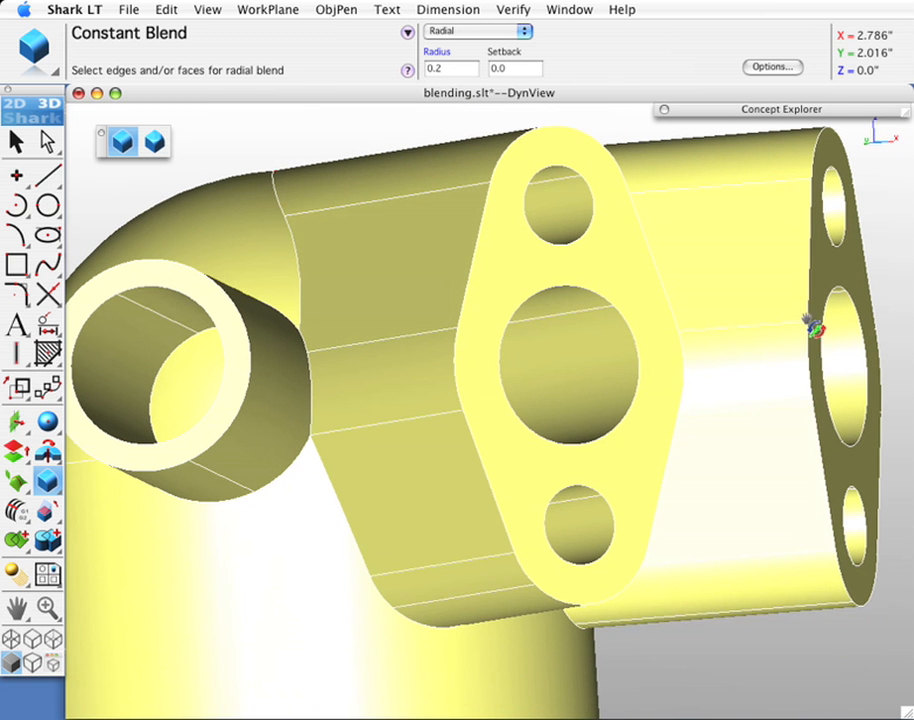
click(321, 397)
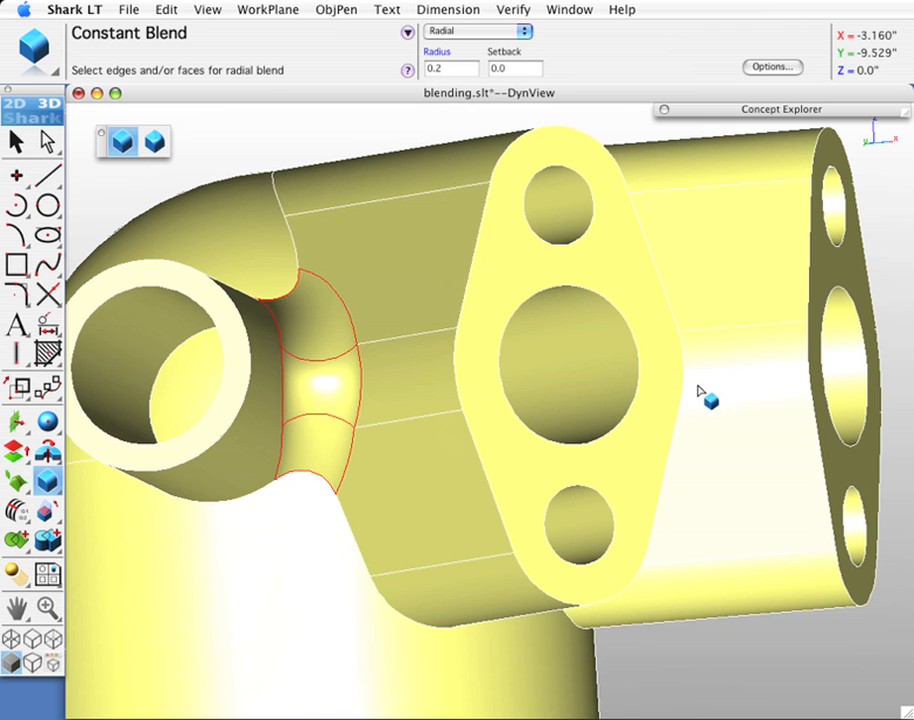
- Blend the edge chain where the side tube and both flanged ports join the domed body, using the 0.2 radius
middle_drag(700, 393, 475, 445)
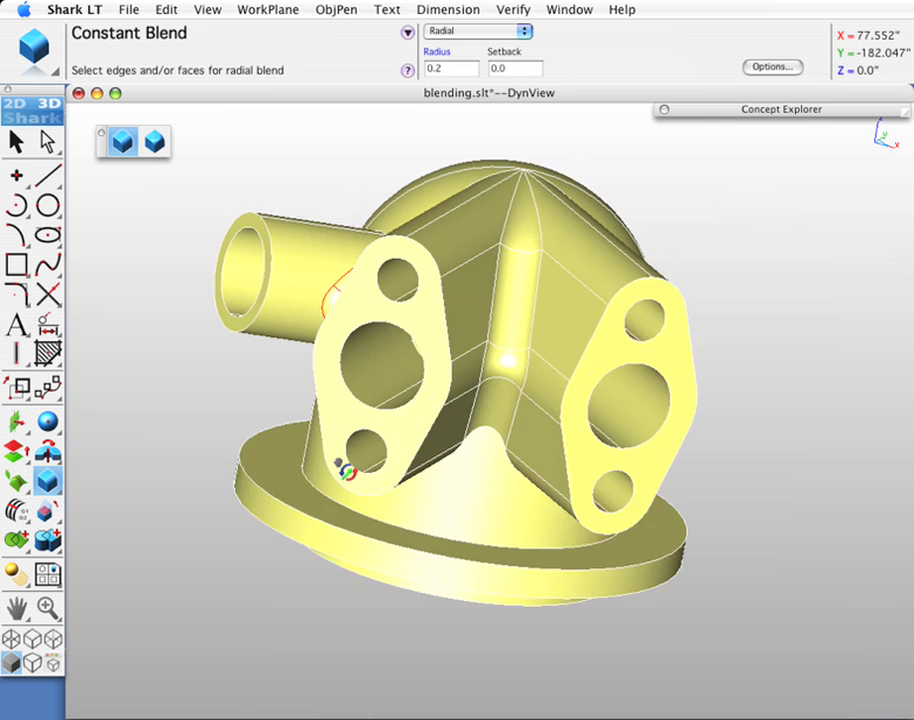
middle_drag(343, 470, 377, 475)
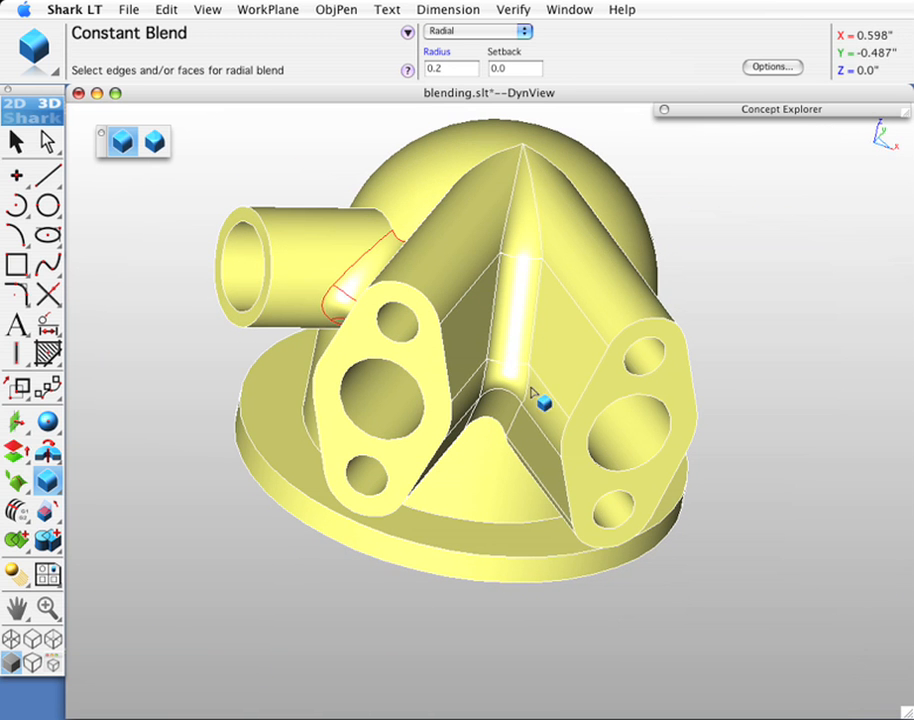
middle_drag(690, 510, 422, 218)
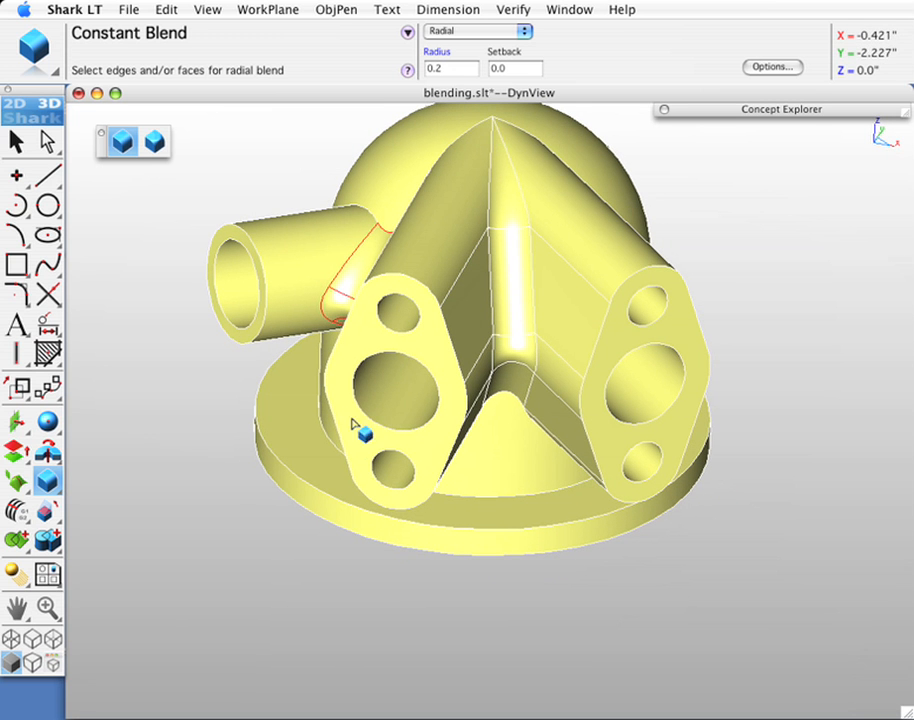
middle_drag(352, 425, 579, 379)
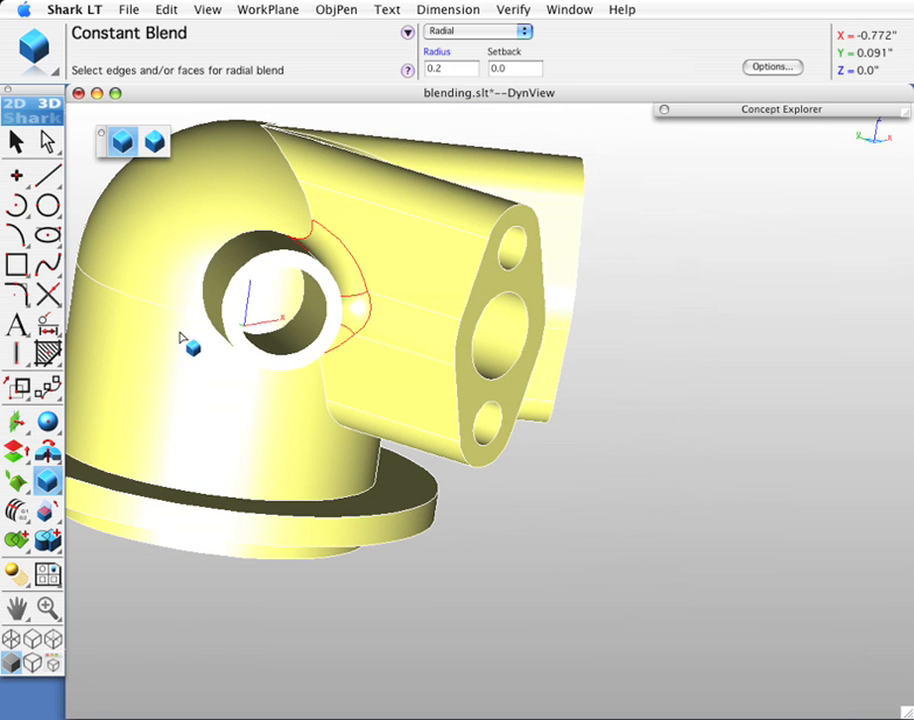
middle_drag(484, 359, 357, 426)
middle_drag(671, 435, 587, 349)
middle_drag(472, 524, 526, 467)
middle_drag(404, 404, 502, 426)
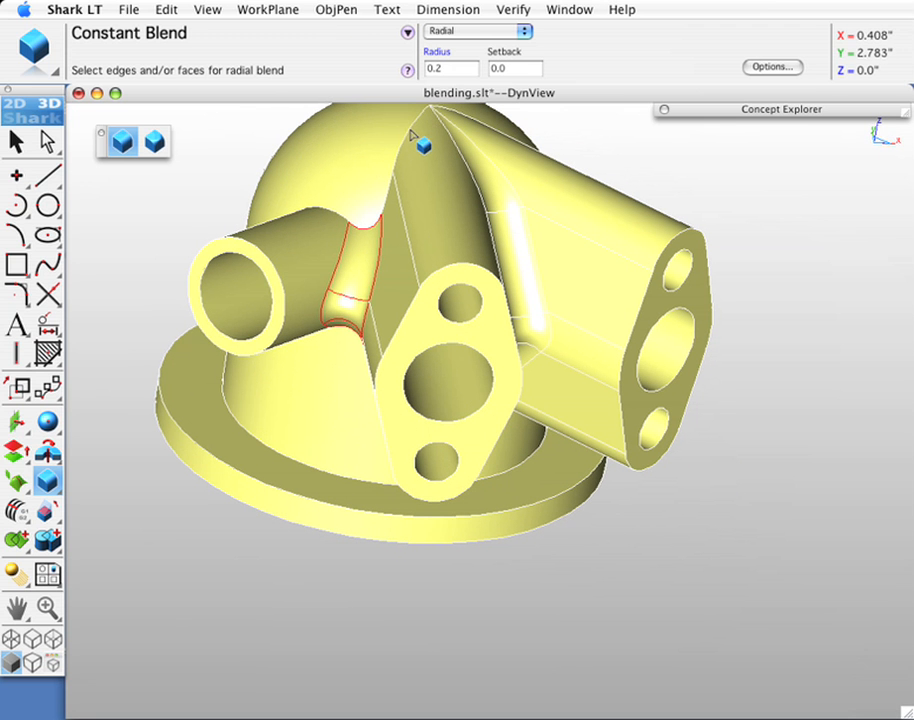
click(479, 318)
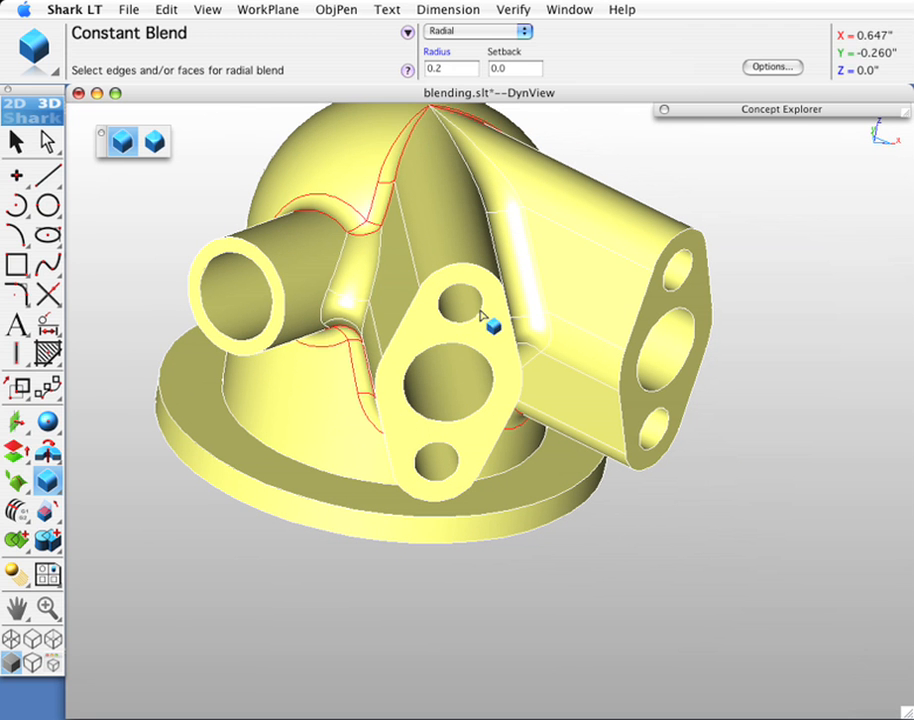
- Leave the blend command and inspect the blends around the side tube, flanged ports and domed body
key(super+f)
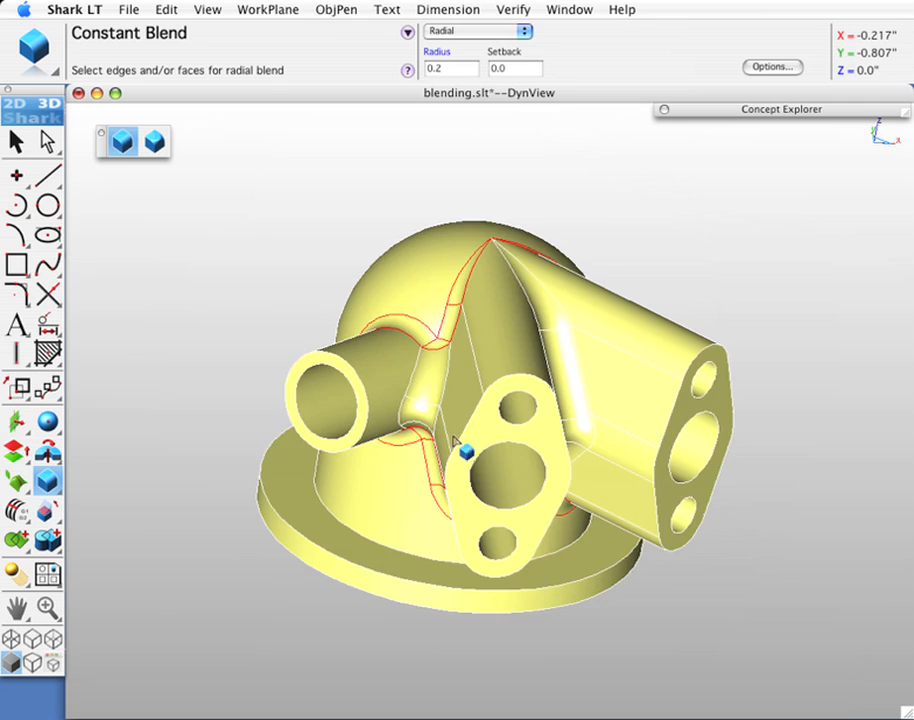
middle_drag(455, 441, 345, 345)
middle_drag(575, 408, 500, 380)
click(16, 142)
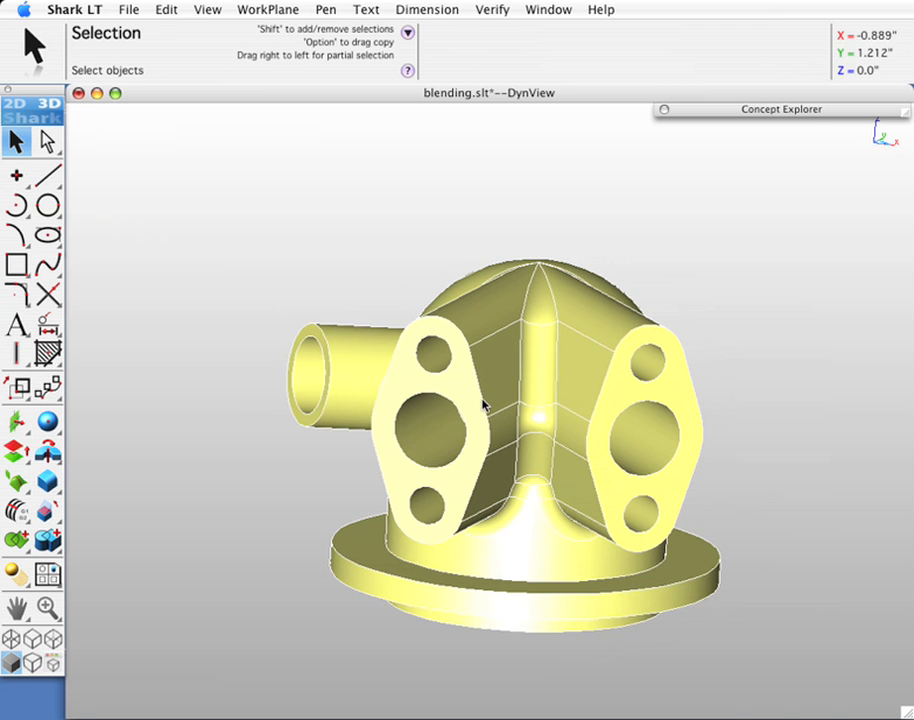
scroll(483, 404, up, 3)
scroll(500, 396, down, 2)
mouse_move(490, 400)
middle_down()
mouse_move(541, 526)
mouse_move(541, 353)
mouse_move(515, 362)
mouse_move(500, 577)
mouse_move(577, 547)
mouse_move(486, 416)
middle_up()
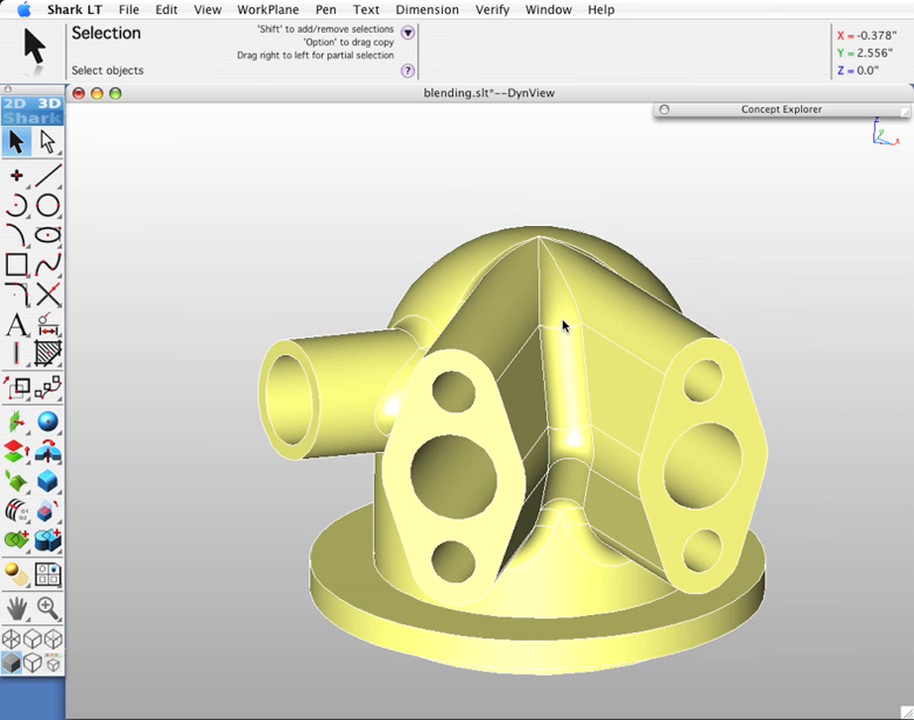
- Isolate the MultiRadius Blend layer and fit its stacked-cube solid in the view
click(704, 112)
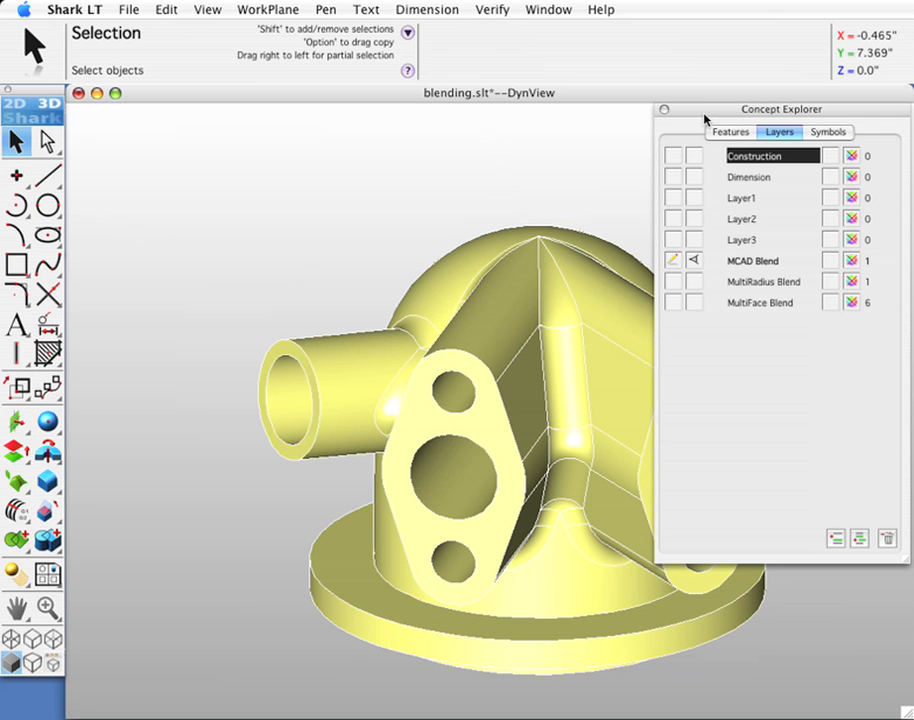
click(695, 287)
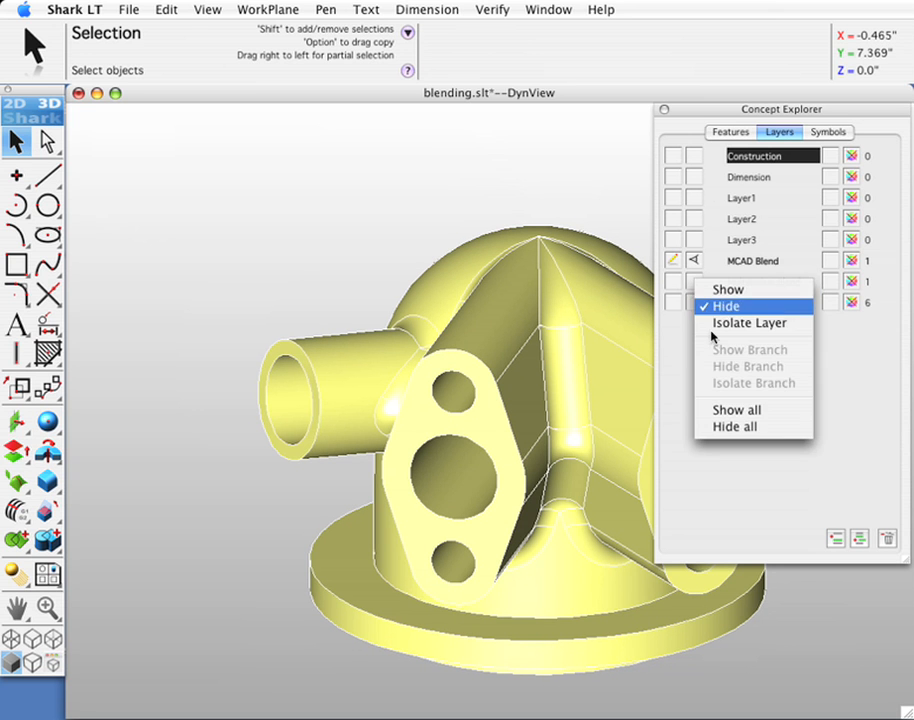
click(716, 324)
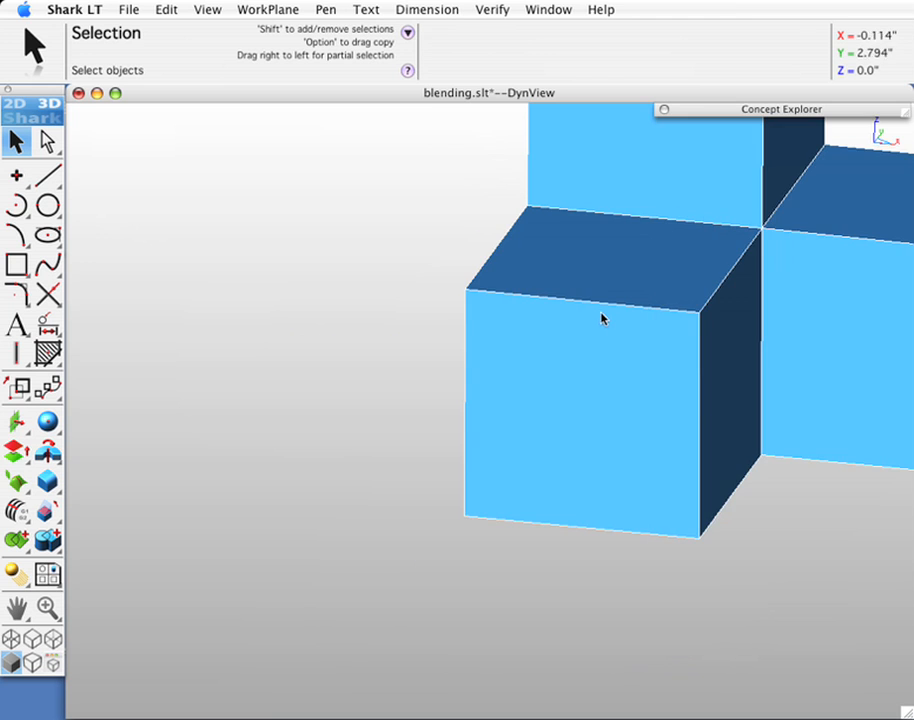
key(super+f)
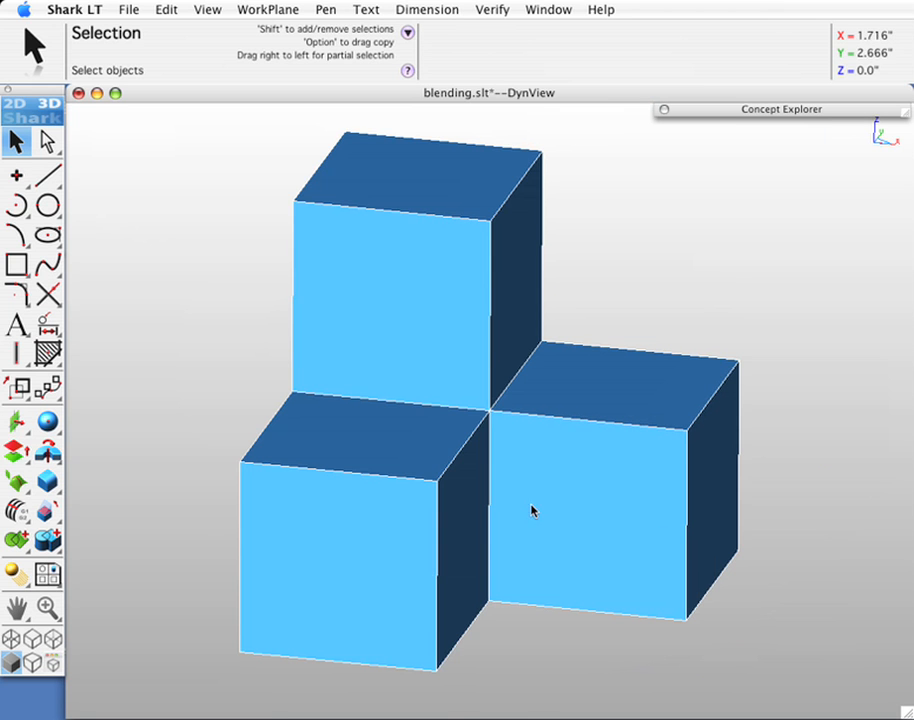
middle_drag(547, 553, 464, 541)
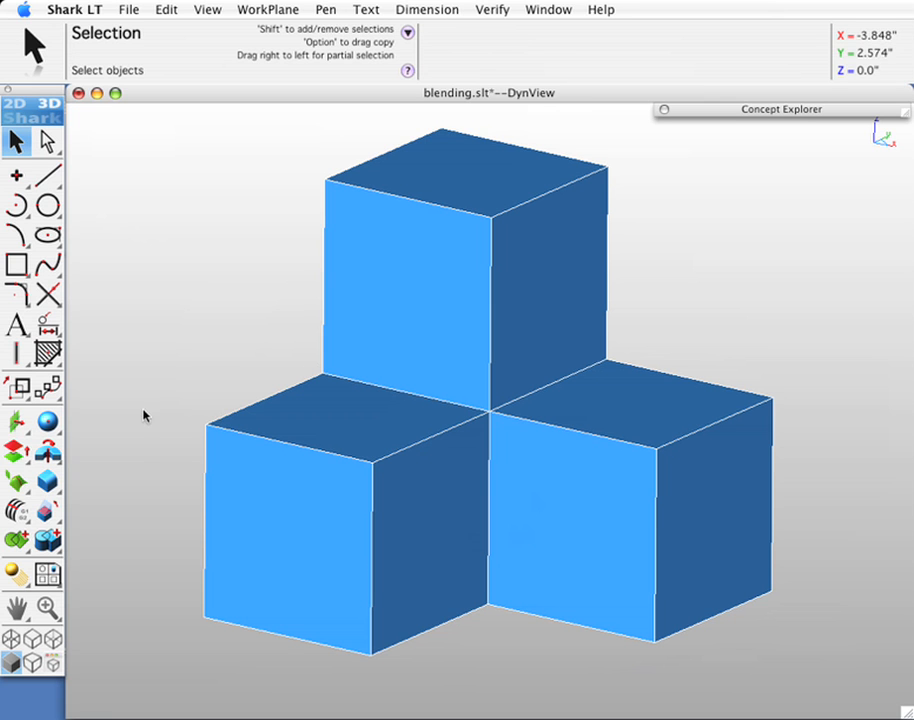
- Apply a radial Constant Blend of radius 0.5 to all six edges meeting at the central corner of the stacked cubes
click(47, 481)
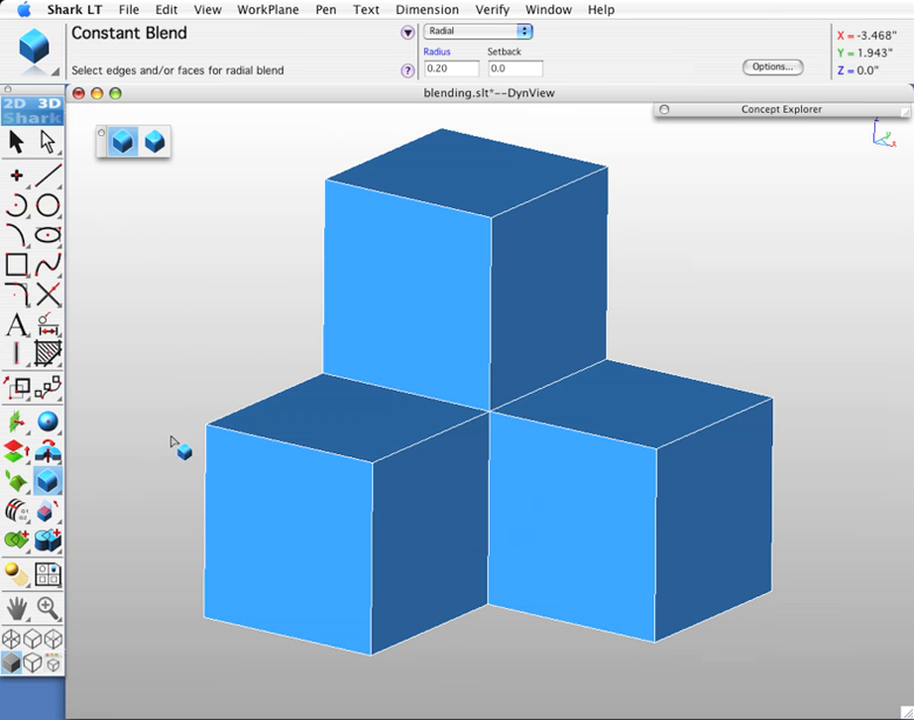
click(440, 63)
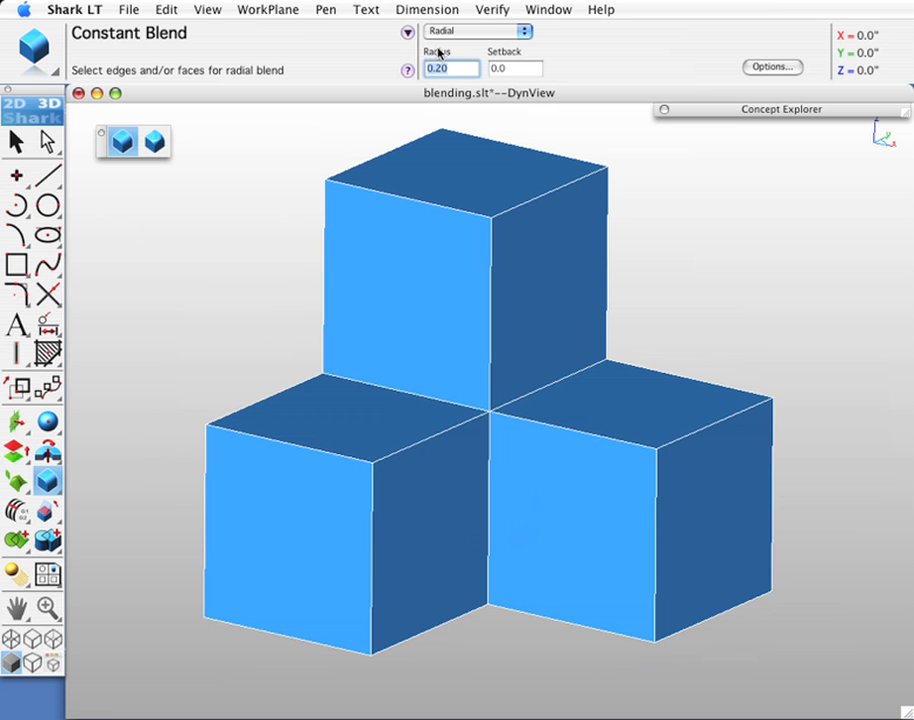
text(0)
key(Return)
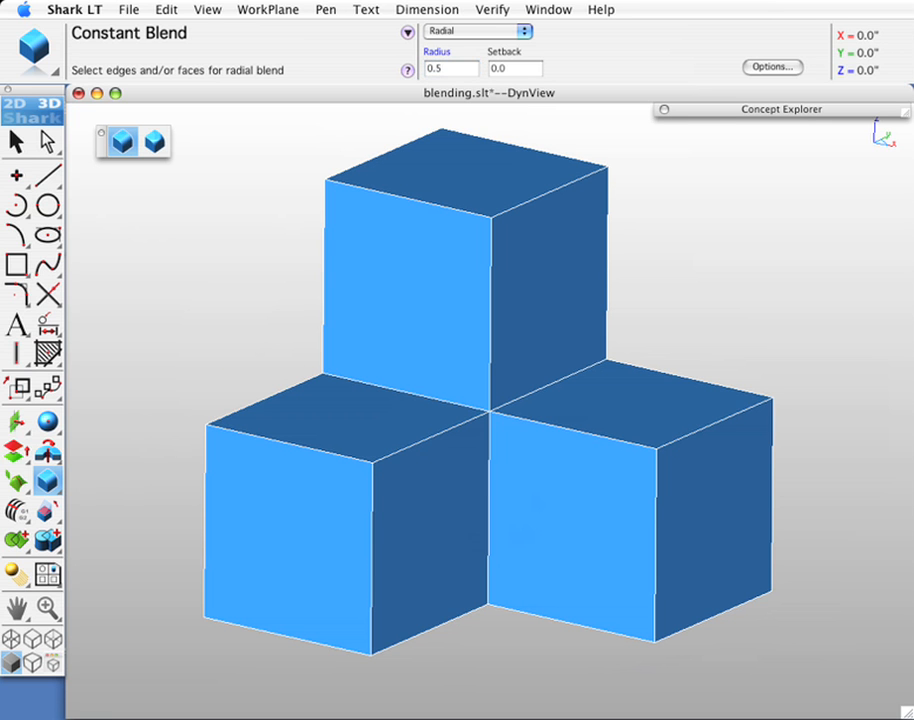
shift+click(419, 446)
shift+click(423, 399)
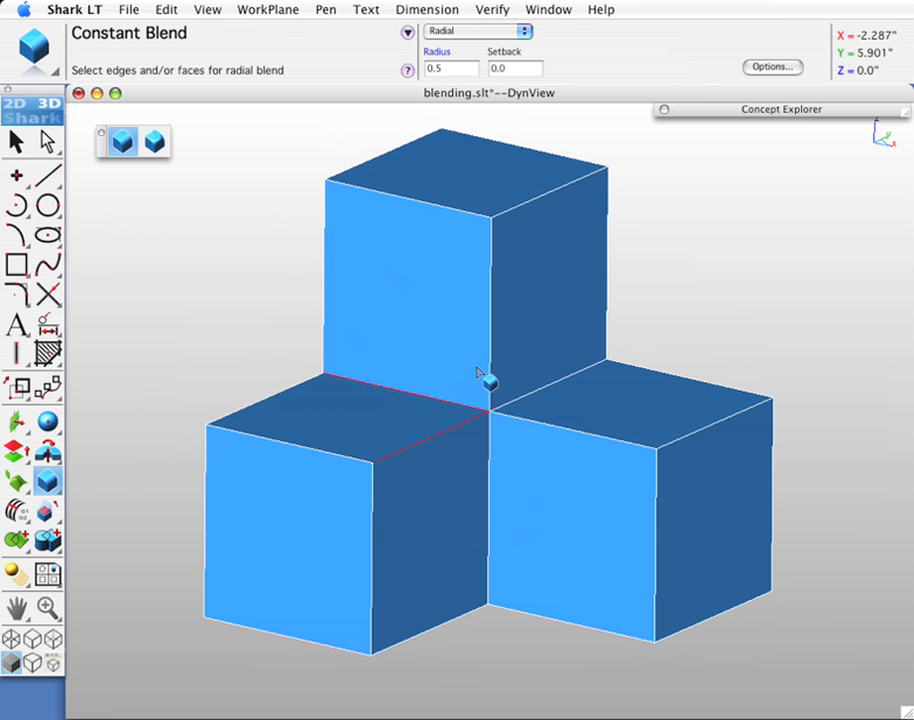
shift+click(491, 372)
shift+click(566, 428)
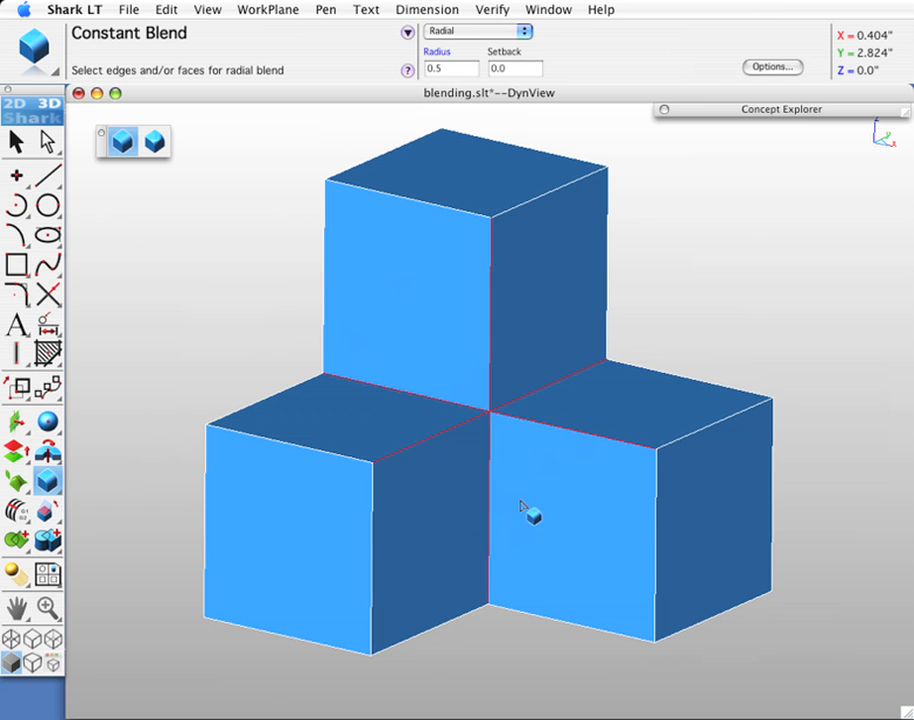
key(Return)
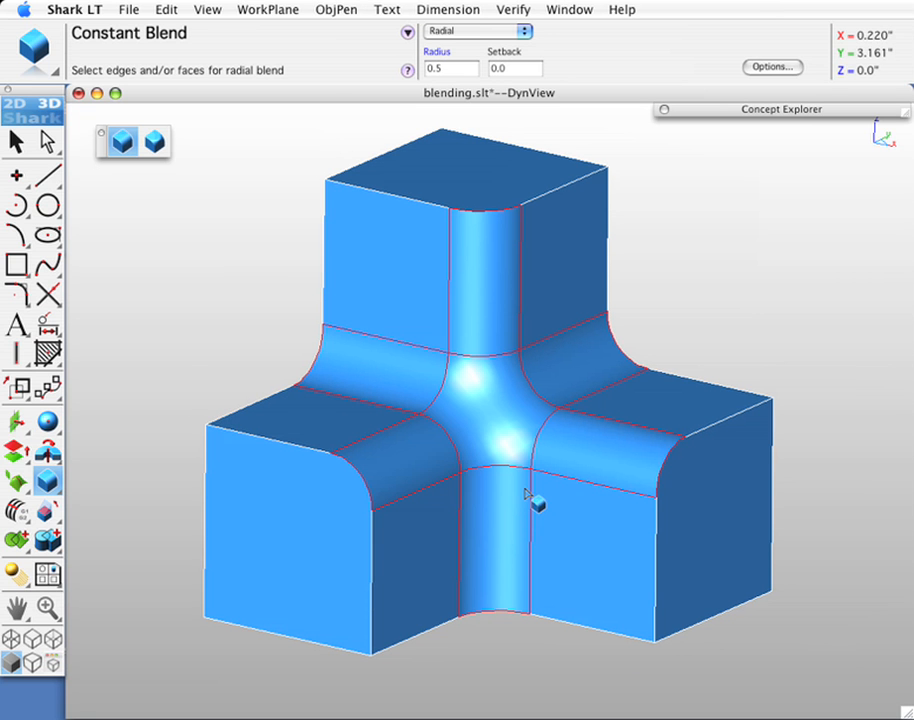
- In the fillet's object info, set the radius of Edge_1800203 to 0.250, Edge_1300212 to 0.450 and Edge_600206 to 0.750
key(super+i)
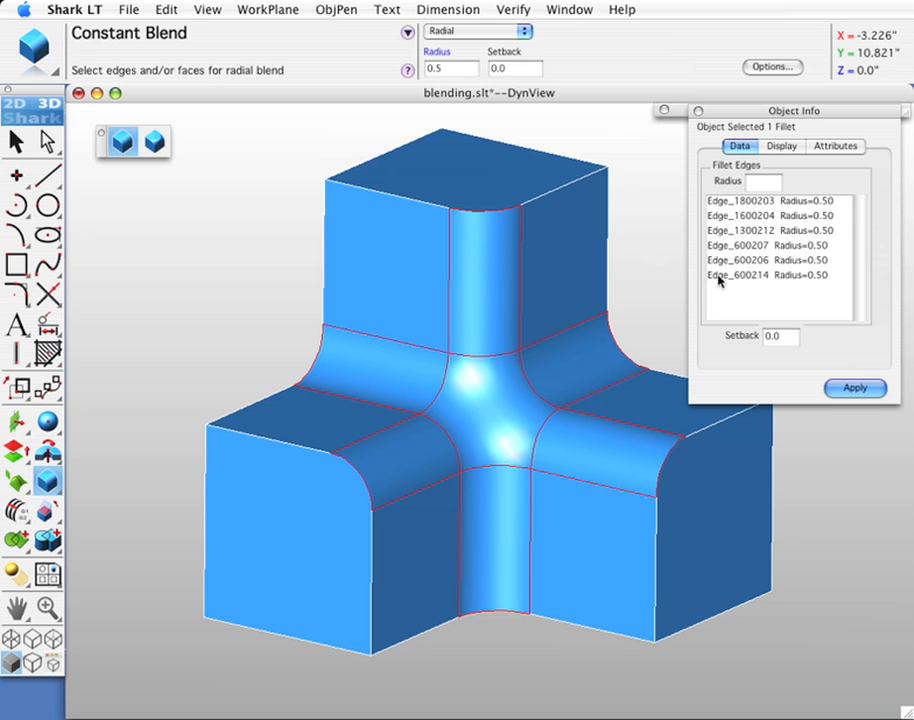
click(738, 206)
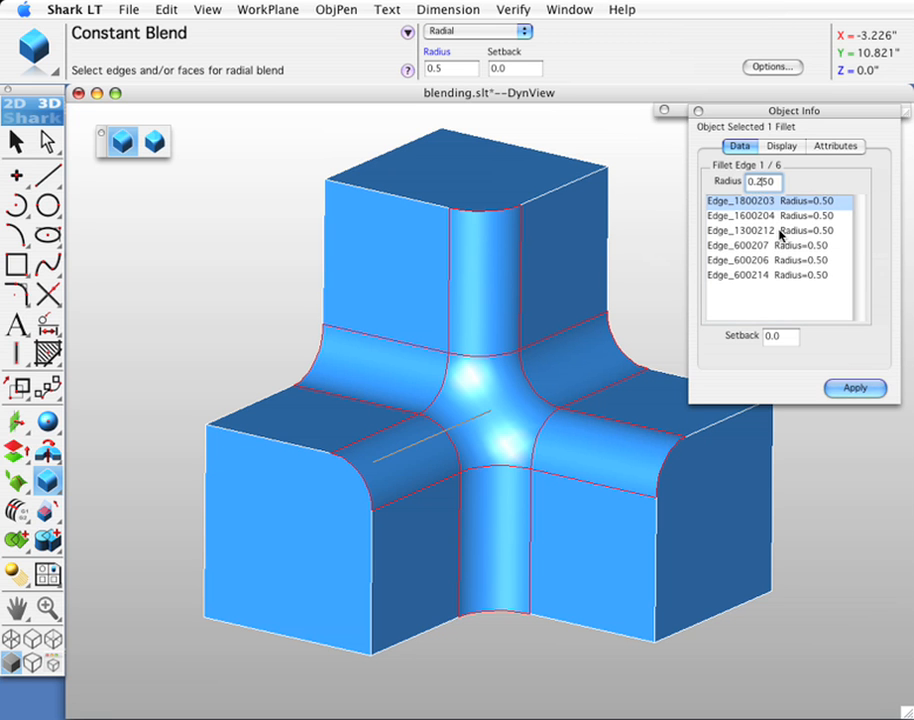
click(779, 231)
click(757, 184)
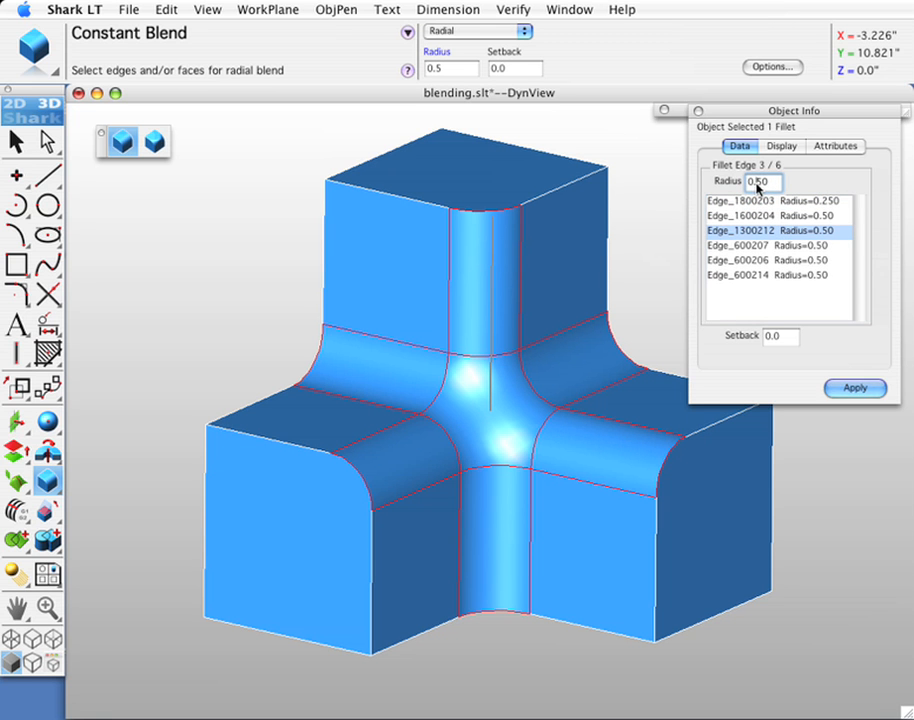
text(4)
click(781, 260)
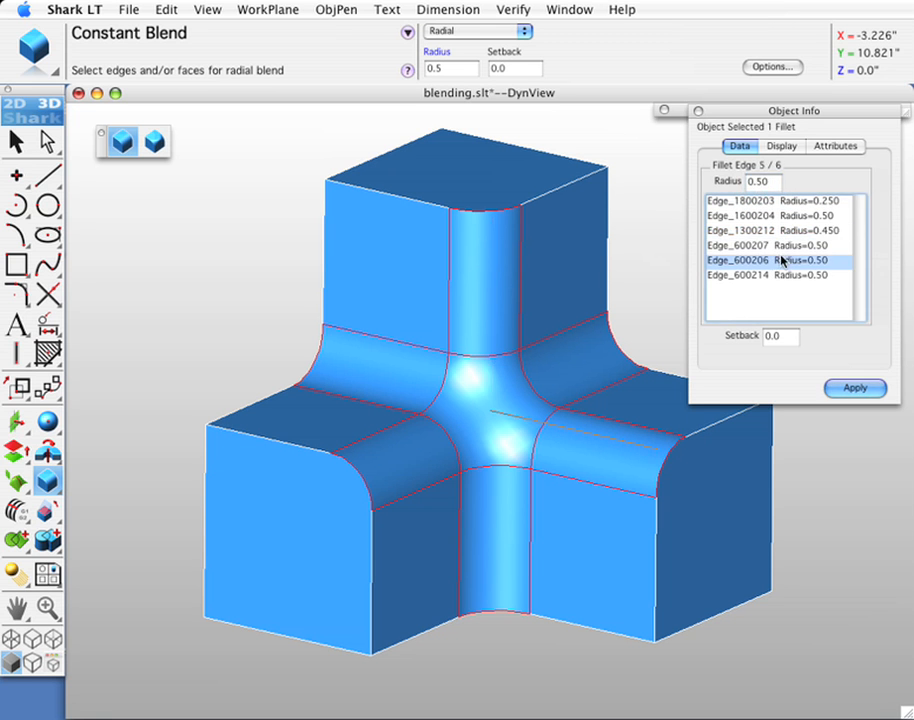
click(759, 184)
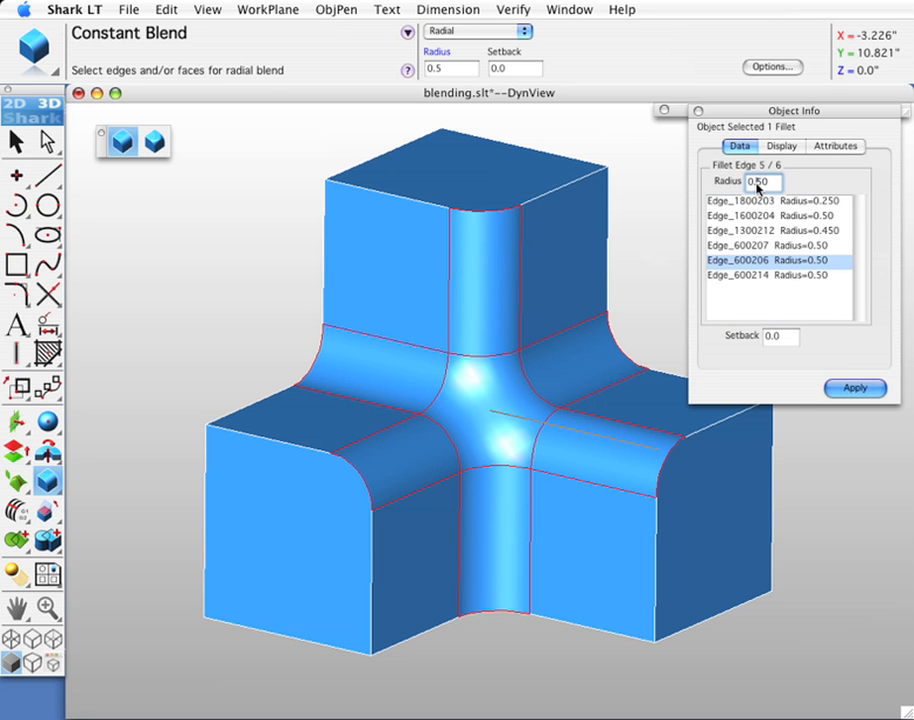
text(7)
- Apply the edited radii with a setback of 1, reduce the fillet's setback to 0.8, and close the object info
click(772, 338)
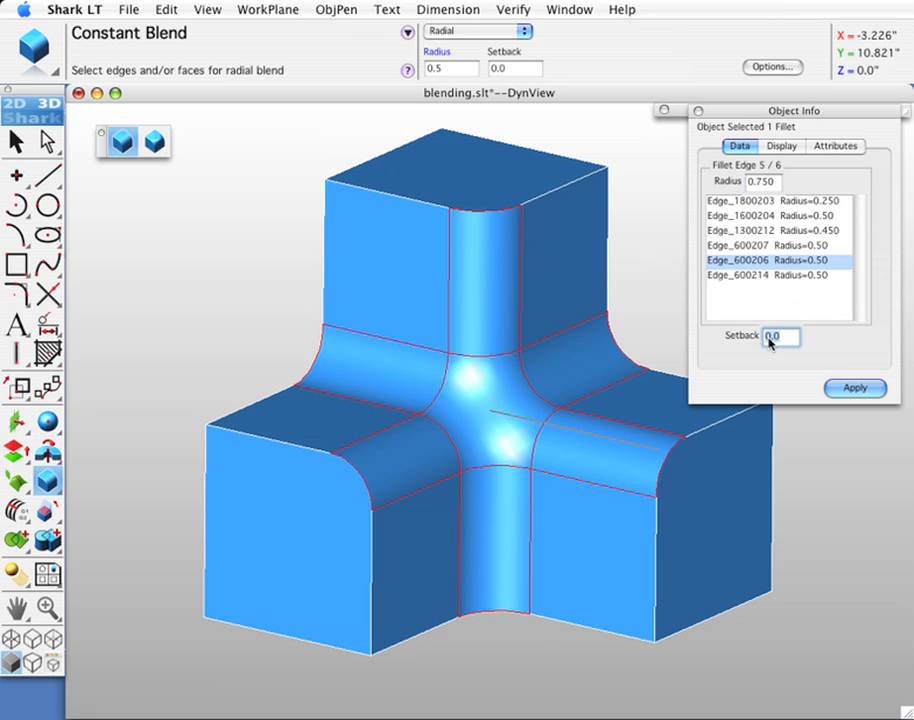
click(857, 392)
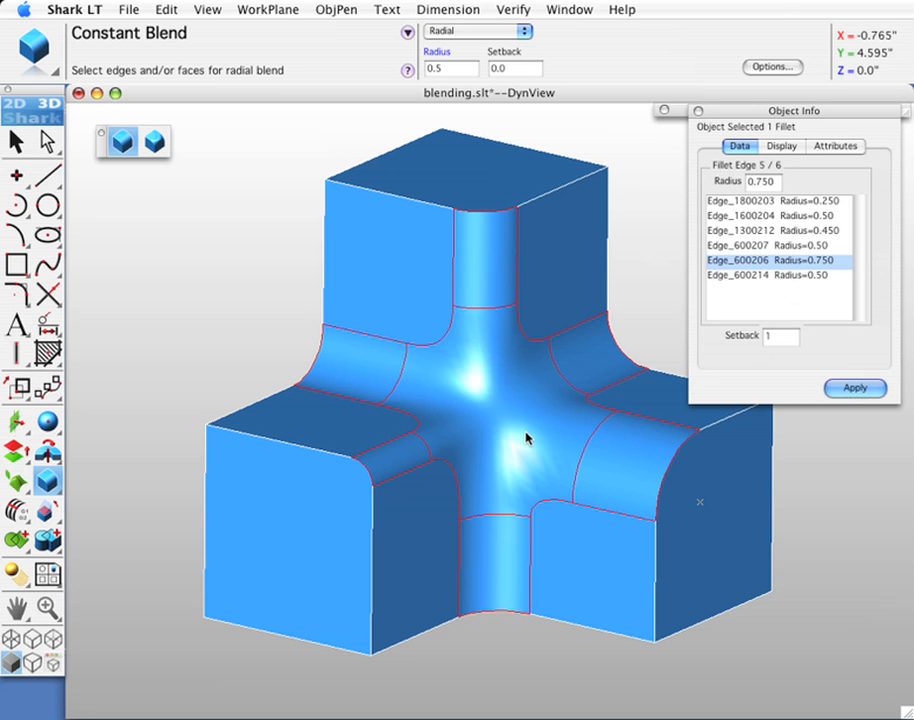
double_click(783, 337)
text(0.)
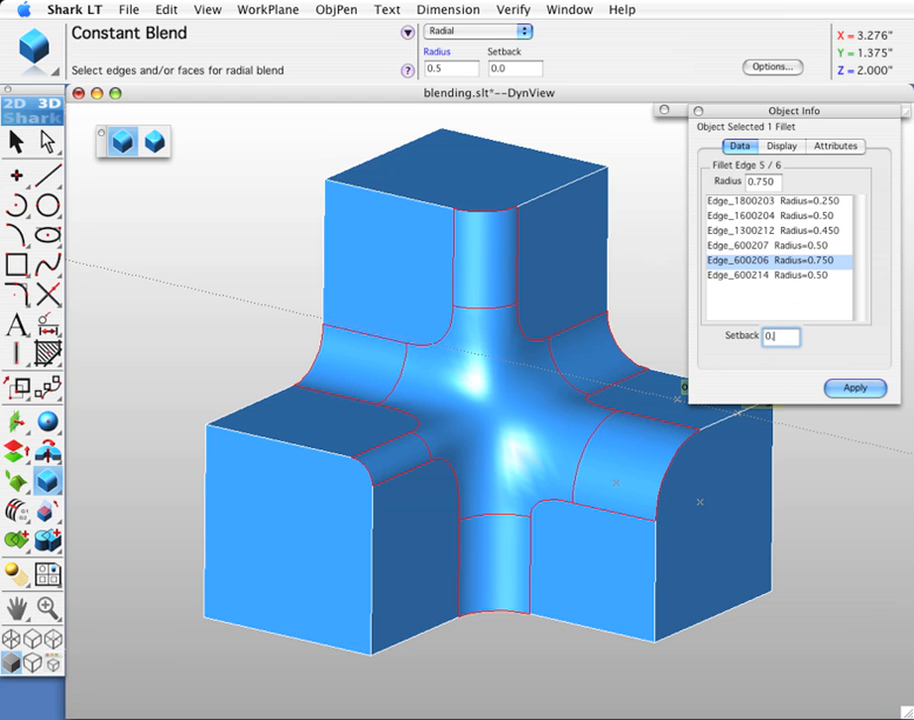
text(8)
click(852, 390)
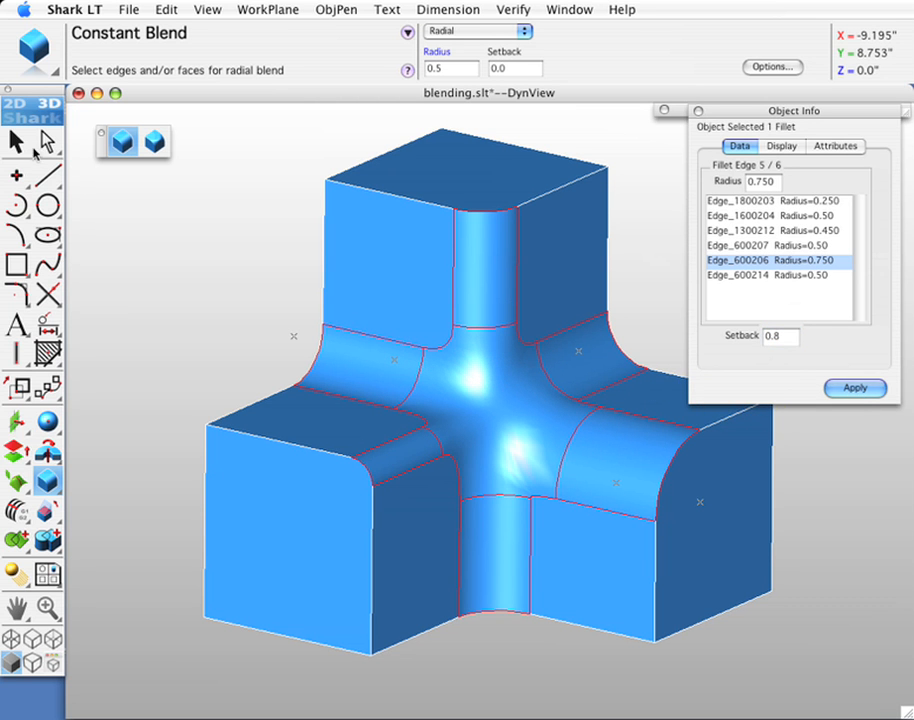
click(17, 143)
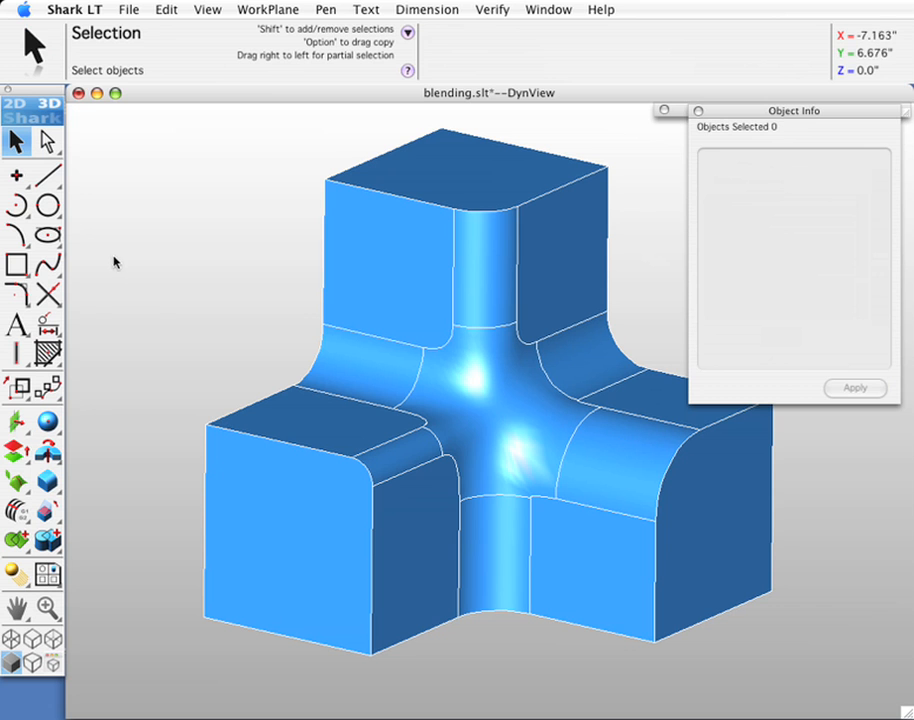
click(699, 111)
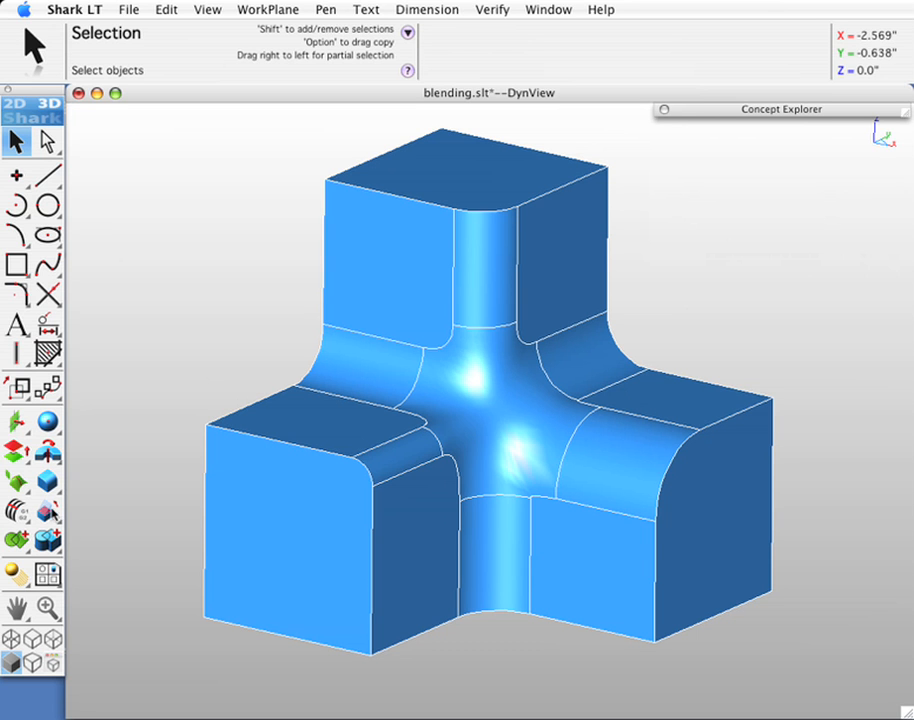
- Shell the blended stacked-cube solid with a 0.1 offset, leaving its three large flat outer faces (two back sides and underside) open
drag(55, 482, 206, 486)
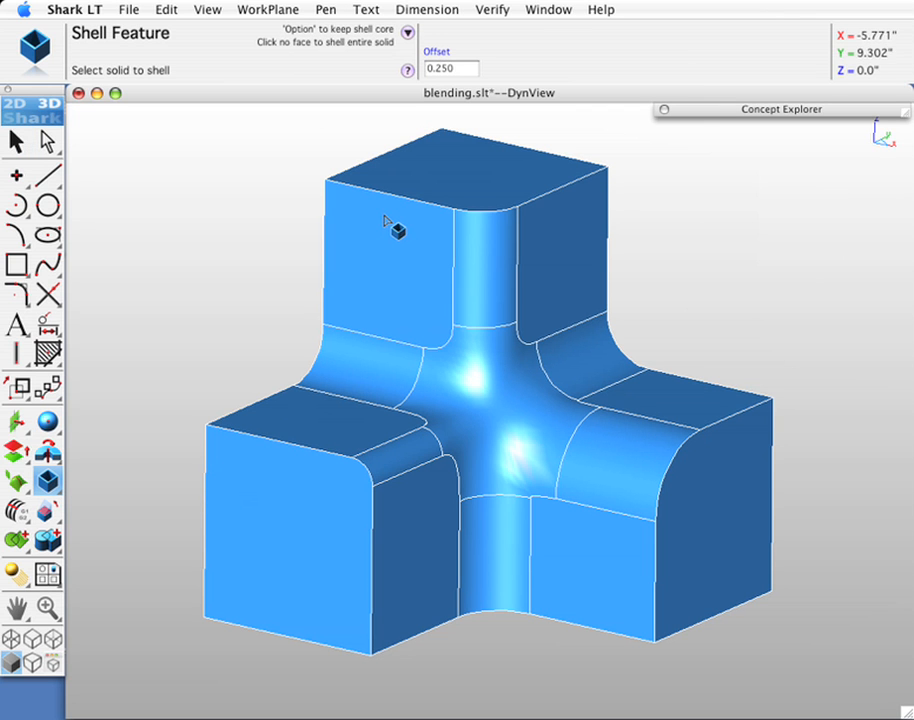
click(445, 66)
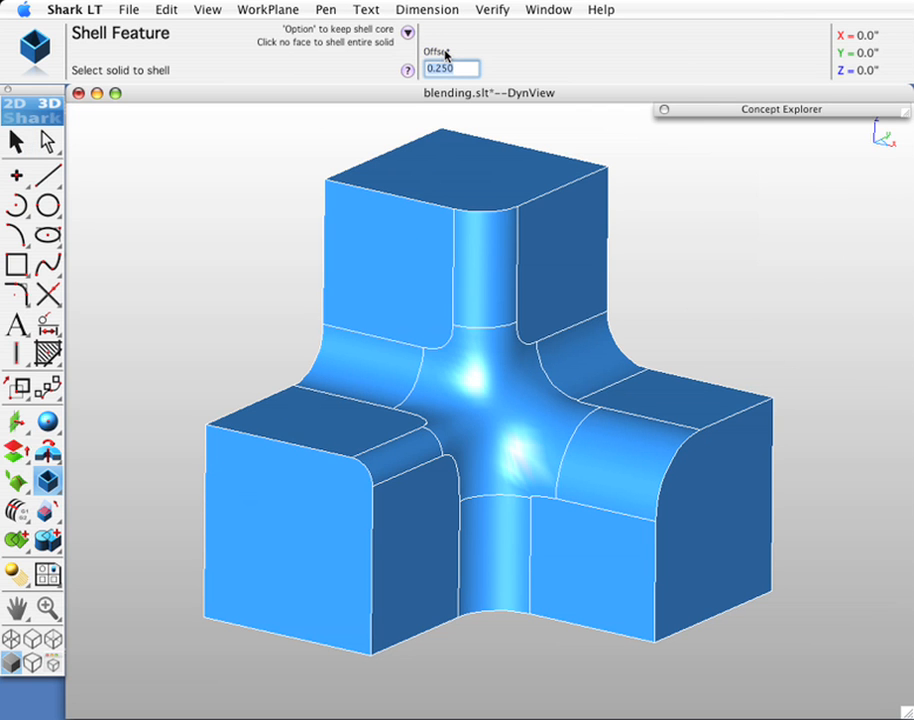
text(0.1)
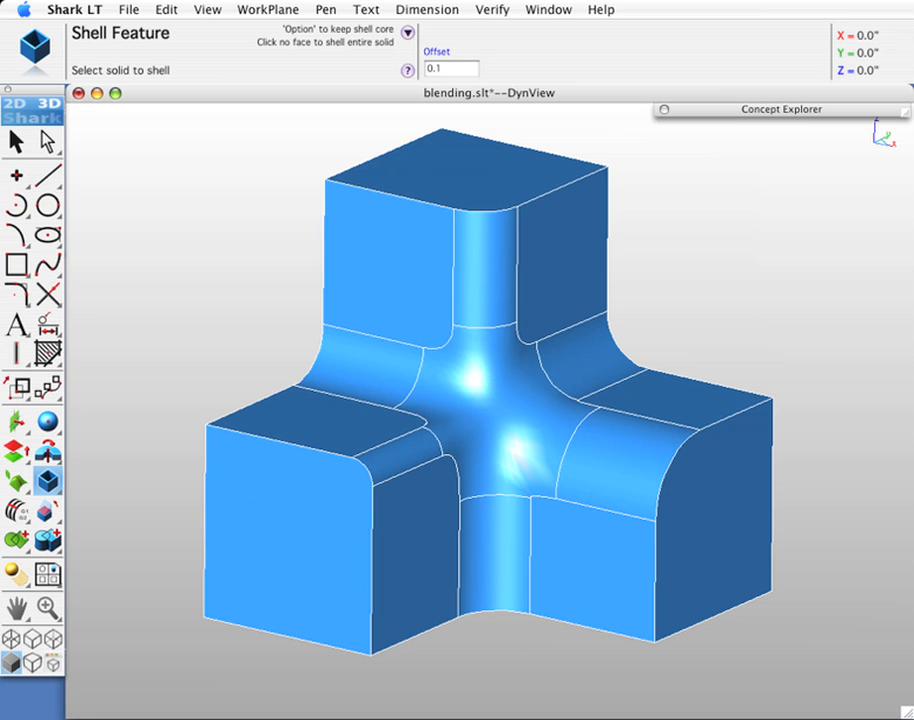
click(330, 530)
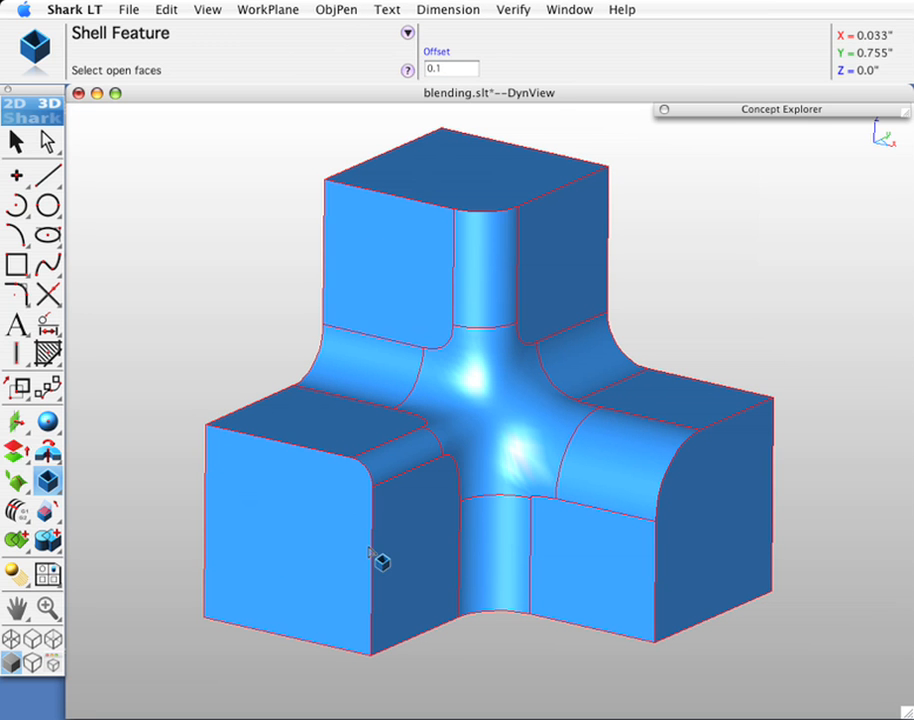
click(244, 512)
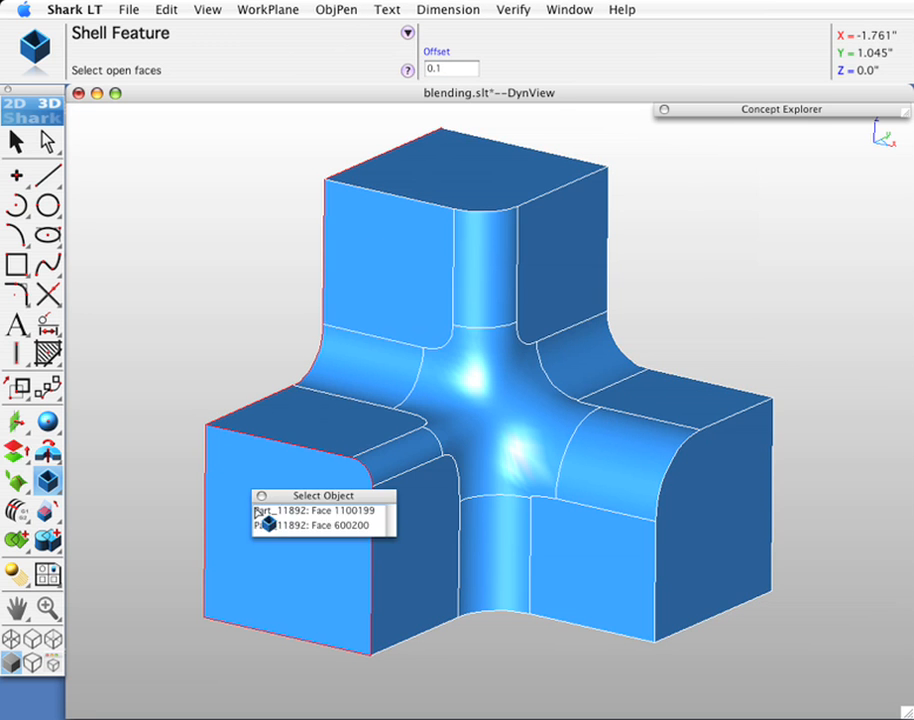
click(333, 617)
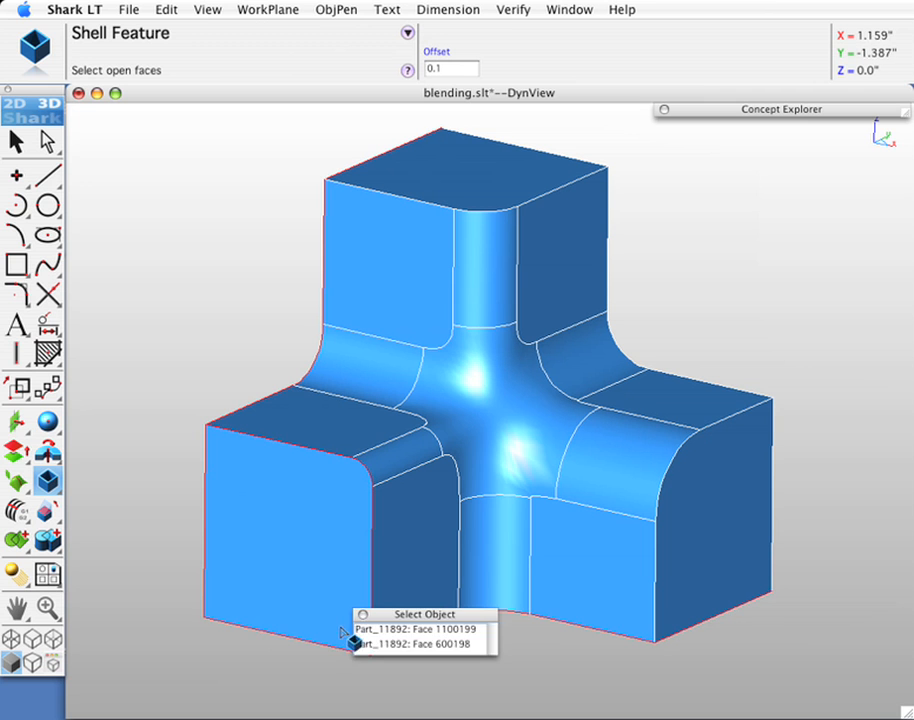
click(350, 626)
click(757, 514)
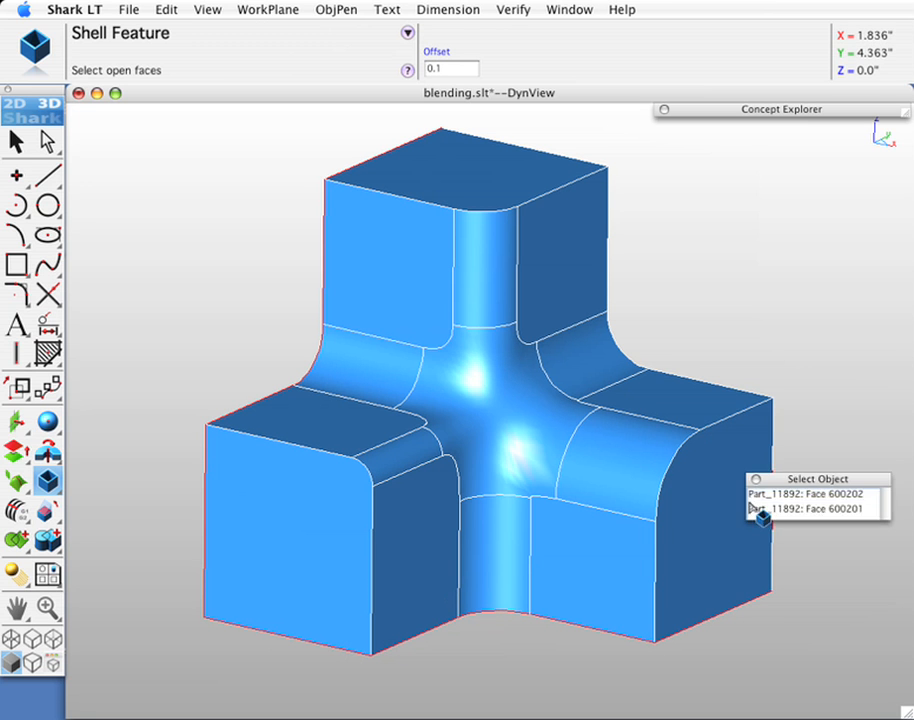
click(760, 511)
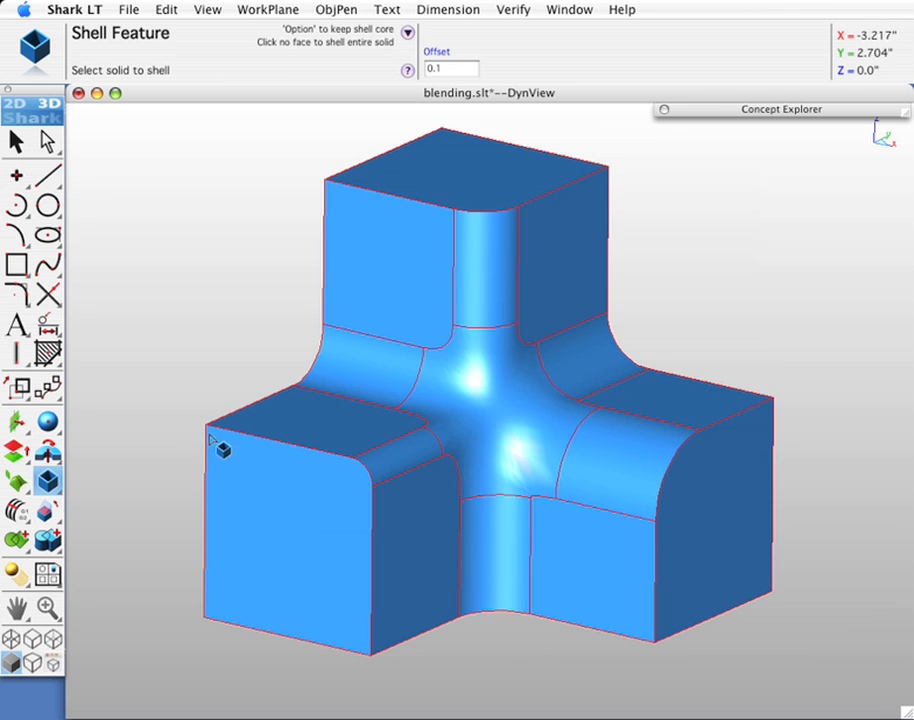
- Inspect the shelled solid's hollow interior from behind and its blended outside from an isometric viewpoint
middle_drag(222, 448, 630, 471)
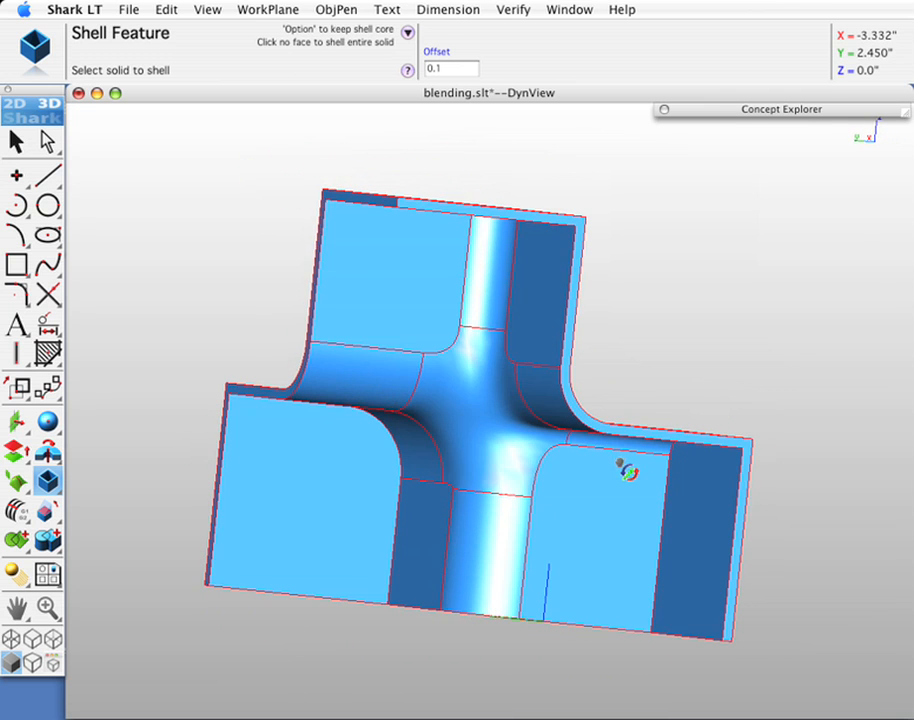
middle_drag(422, 517, 484, 432)
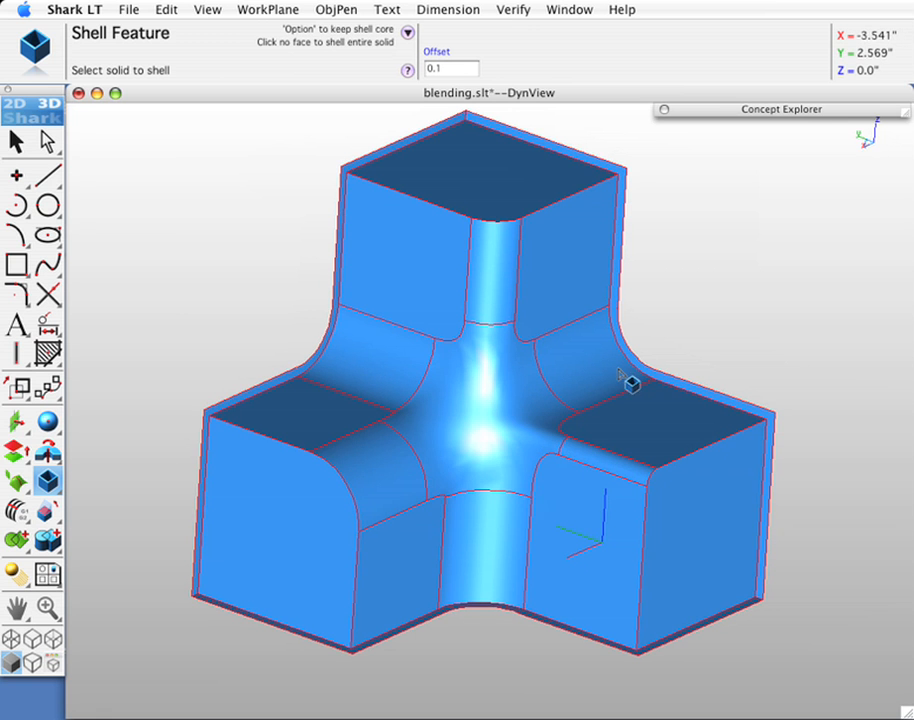
middle_drag(630, 381, 479, 422)
key(super+4)
key(super+f)
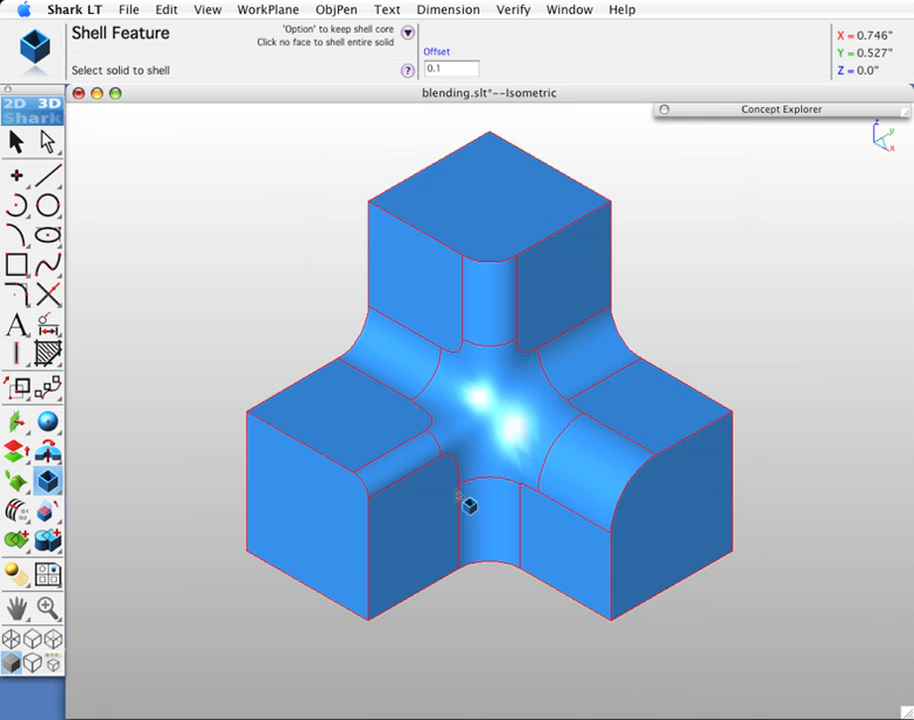
middle_drag(462, 495, 492, 445)
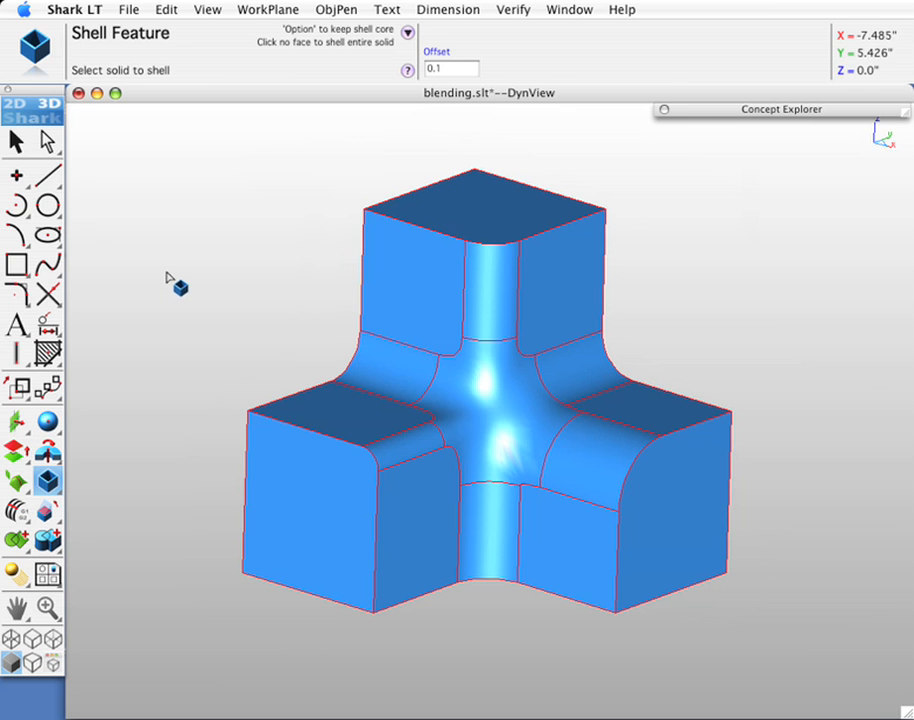
- Isolate the MultiFace Blend layer to display its faceted polyhedron
click(16, 142)
click(826, 111)
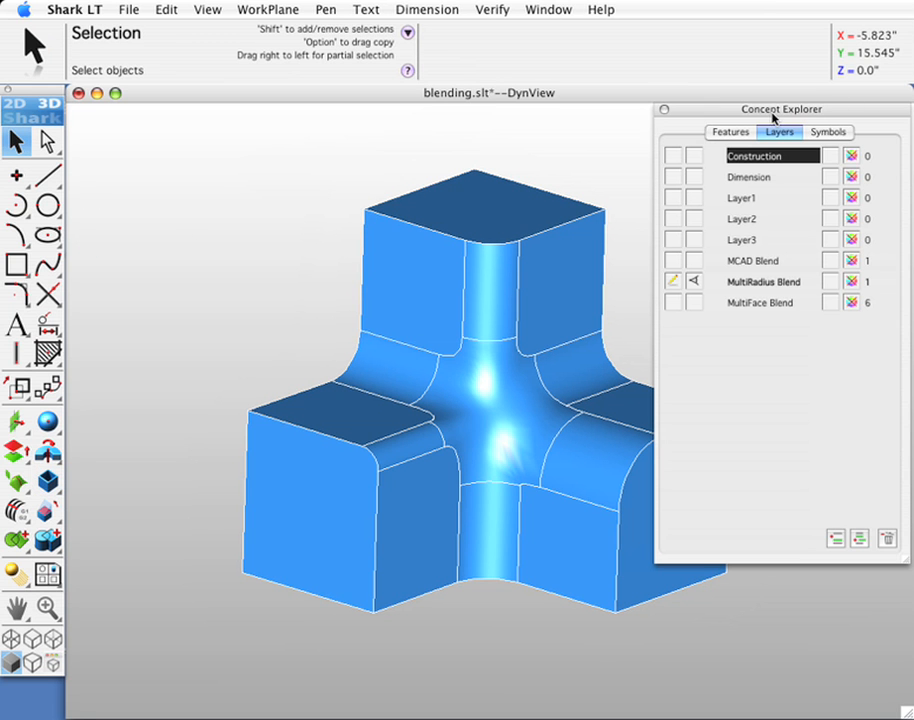
right_click(698, 303)
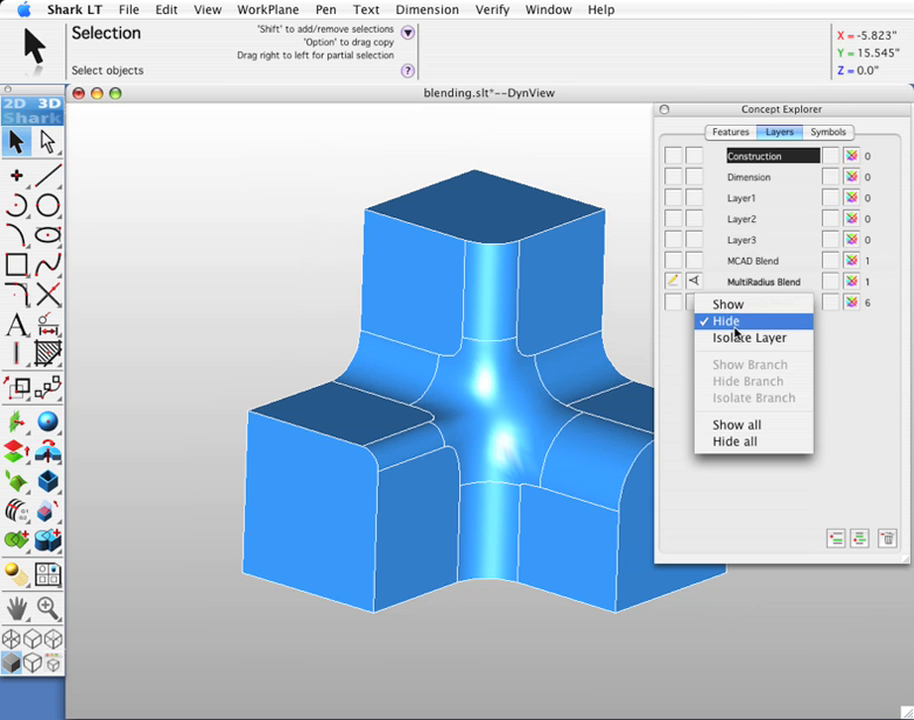
click(735, 338)
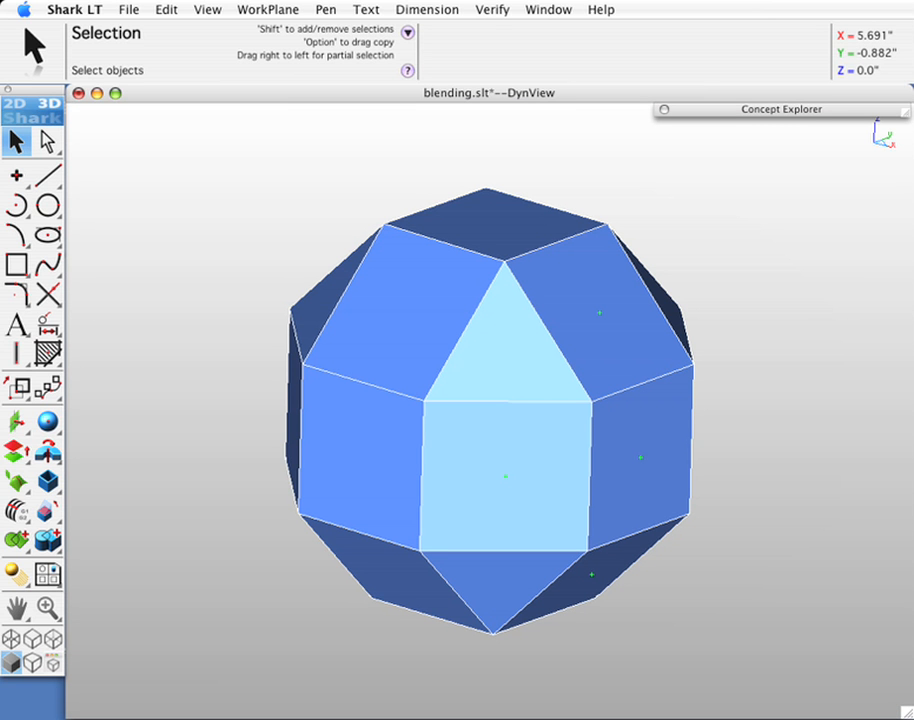
click(47, 481)
click(453, 67)
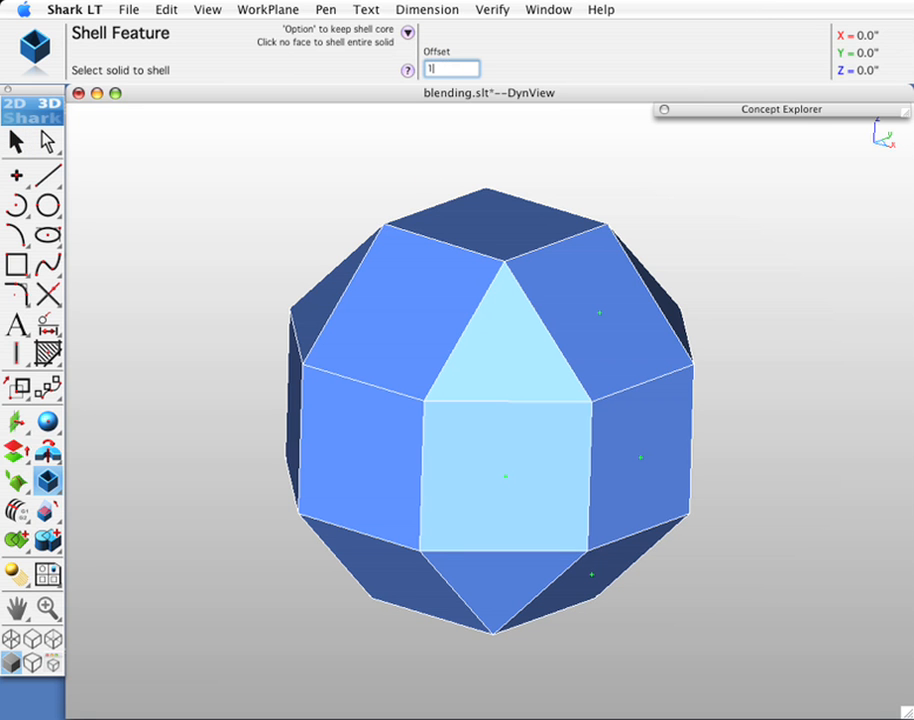
key(Return)
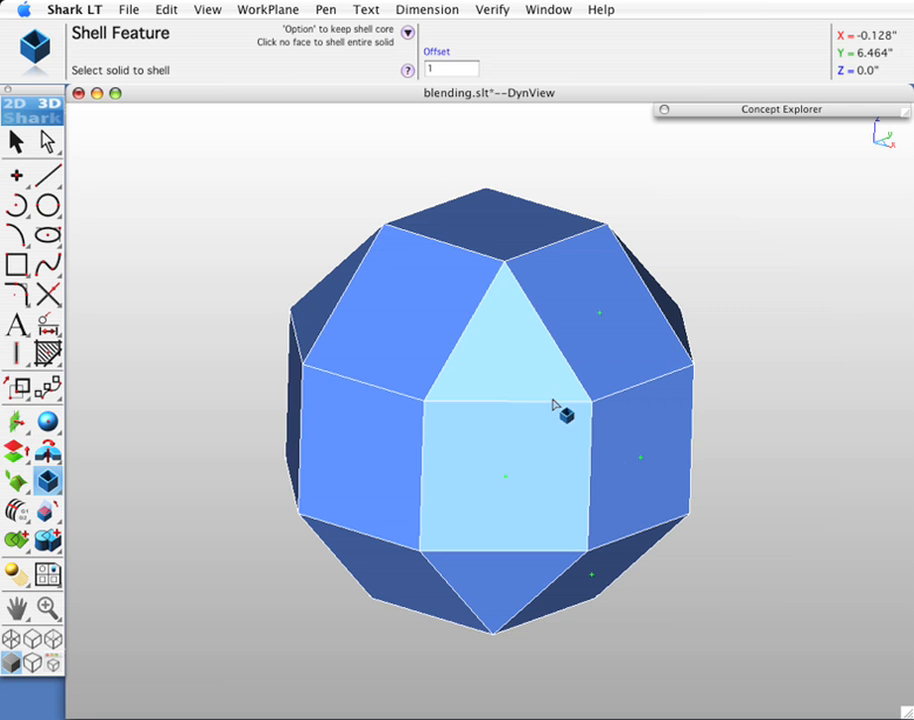
middle_drag(632, 486, 543, 412)
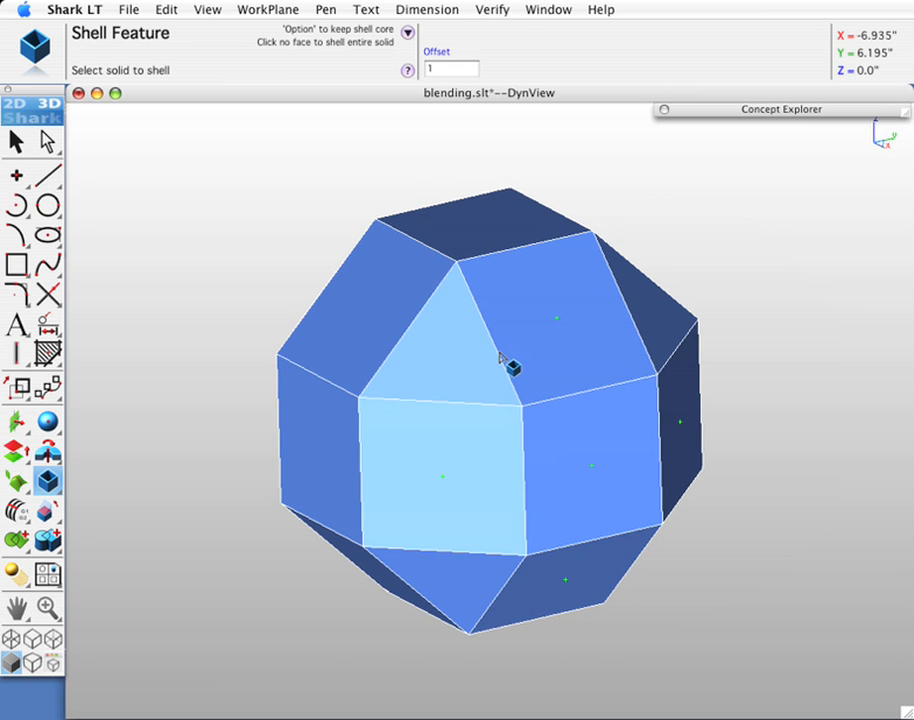
click(530, 366)
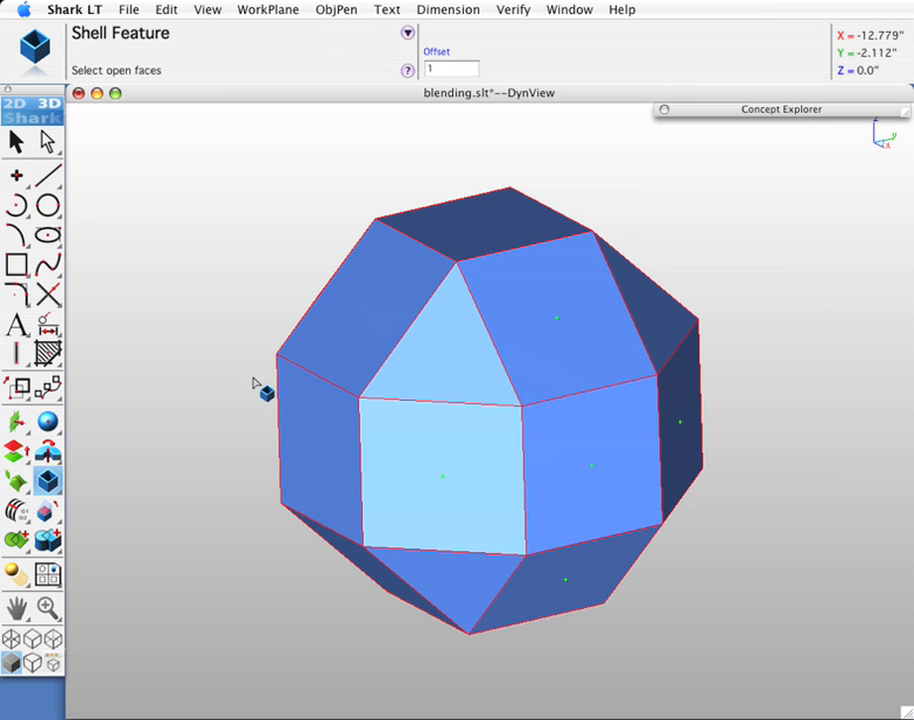
- Try a radial Constant Blend of radius 0.50 on the edge between the upper triangular face and its adjacent square face, and undo it
drag(49, 483, 110, 481)
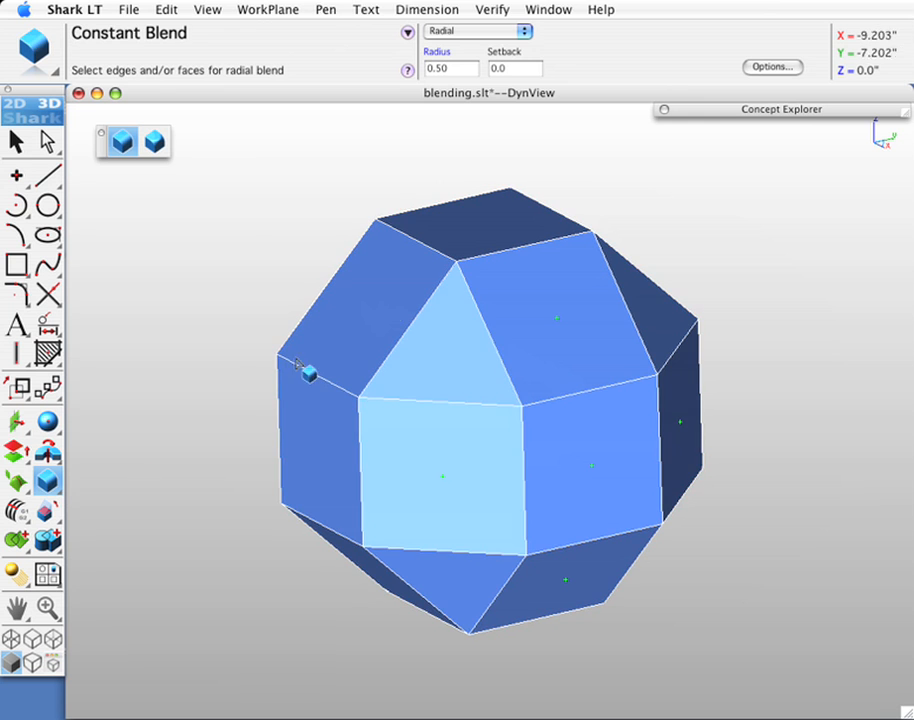
click(497, 352)
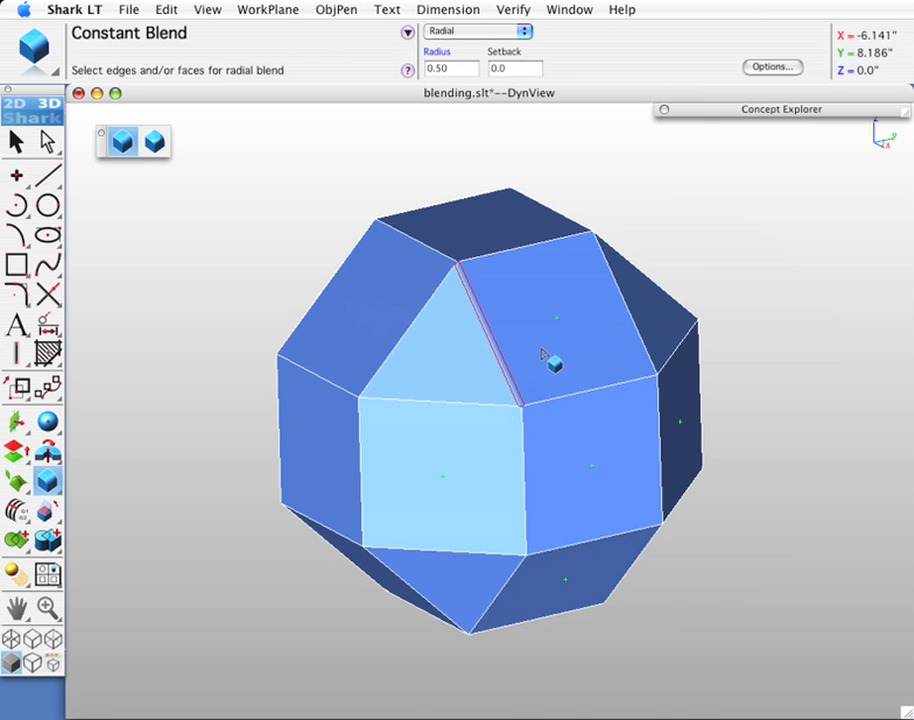
scroll(502, 335, up, 3)
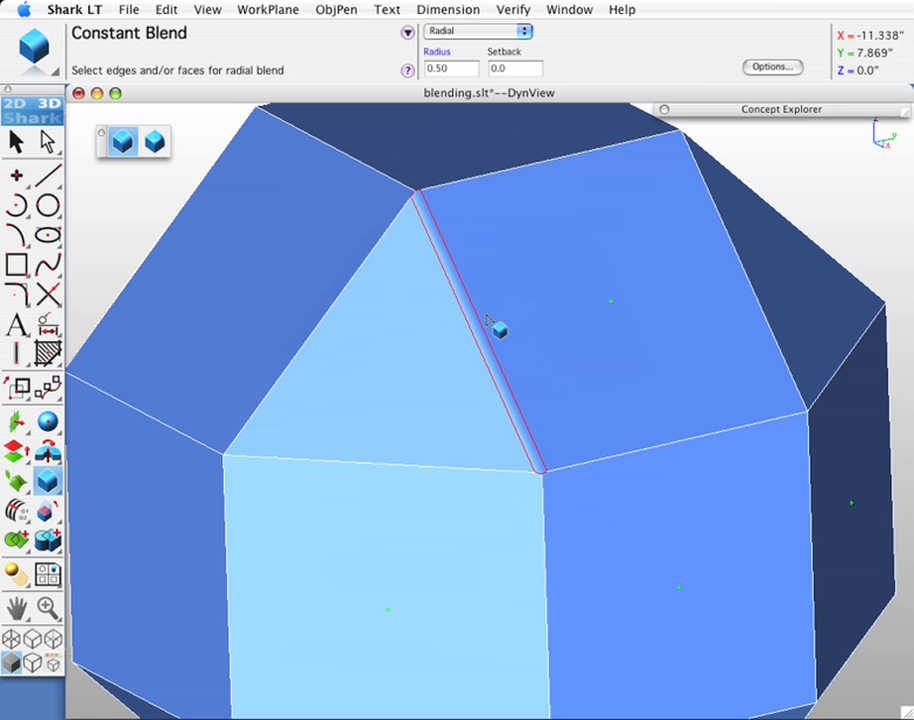
key(super+z)
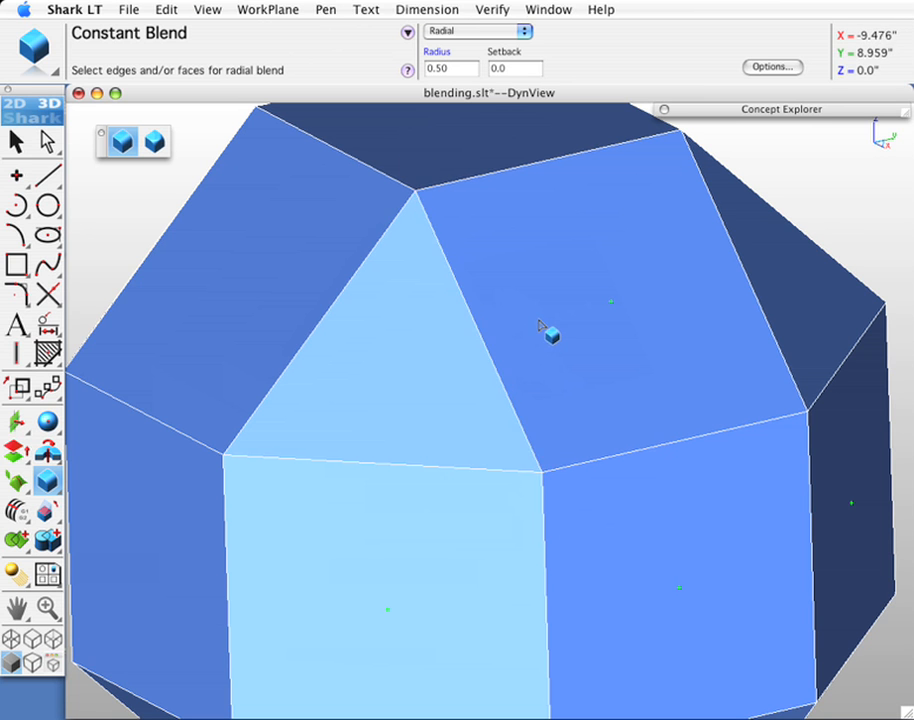
- Try a radial Constant Blend of radius 0.50 on the upper square face beside the triangular face, and undo it
click(560, 297)
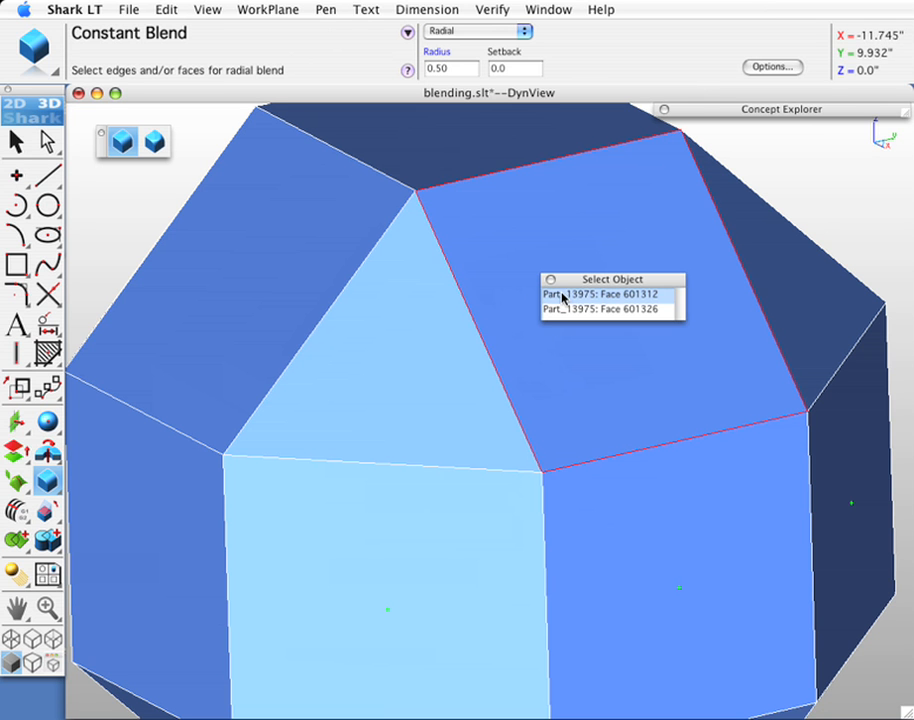
click(563, 295)
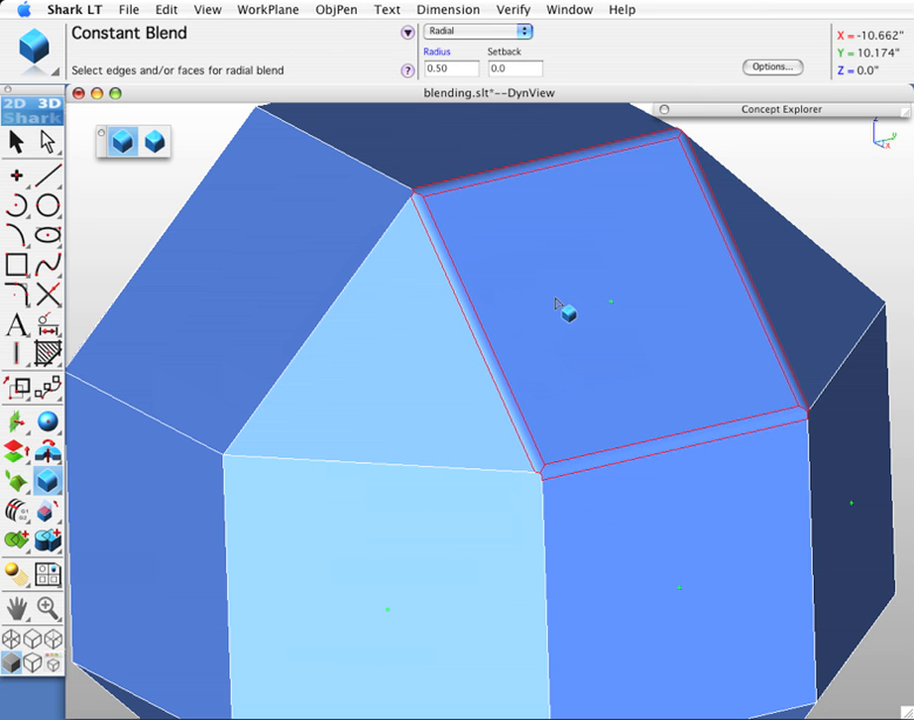
mouse_move(751, 369)
middle_down()
mouse_move(704, 400)
mouse_move(742, 393)
middle_up()
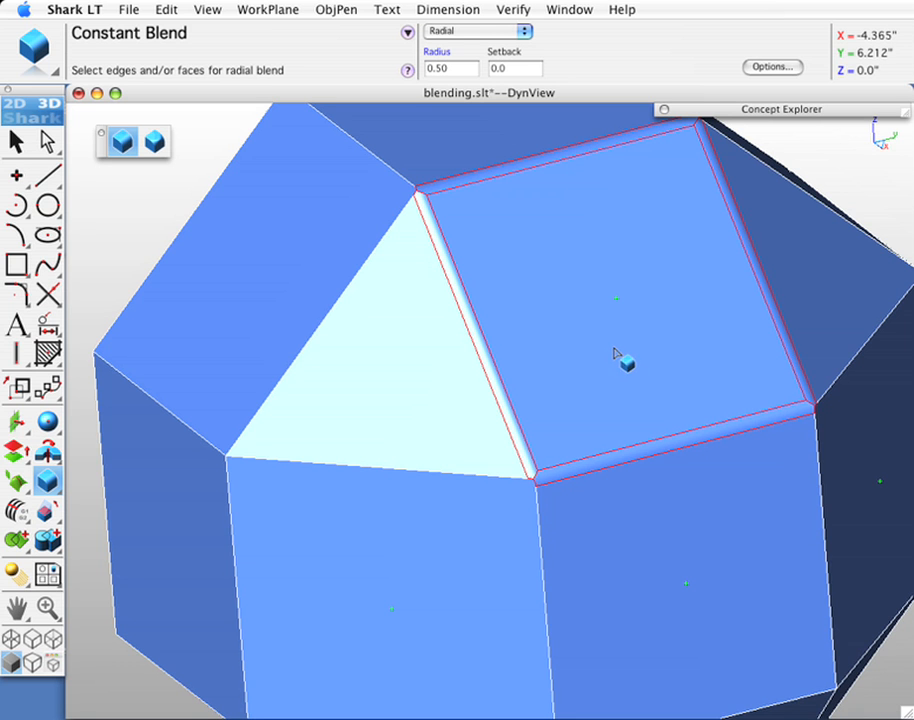
key(super+z)
- Blend all edges of the polyhedron at once with a radial Constant Blend of radius 0.50
key(super+f)
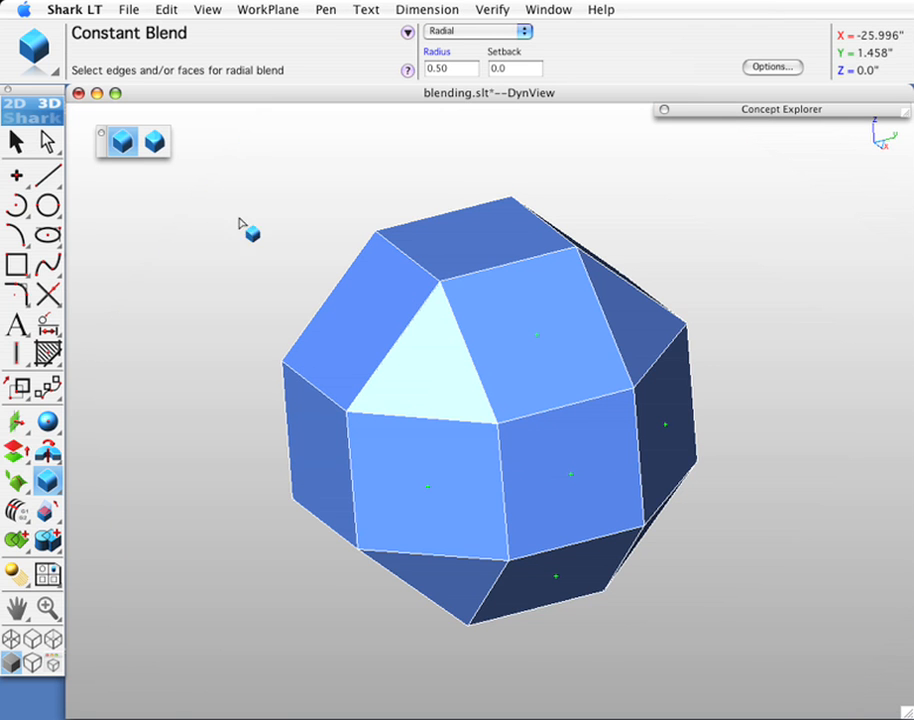
drag(210, 167, 722, 652)
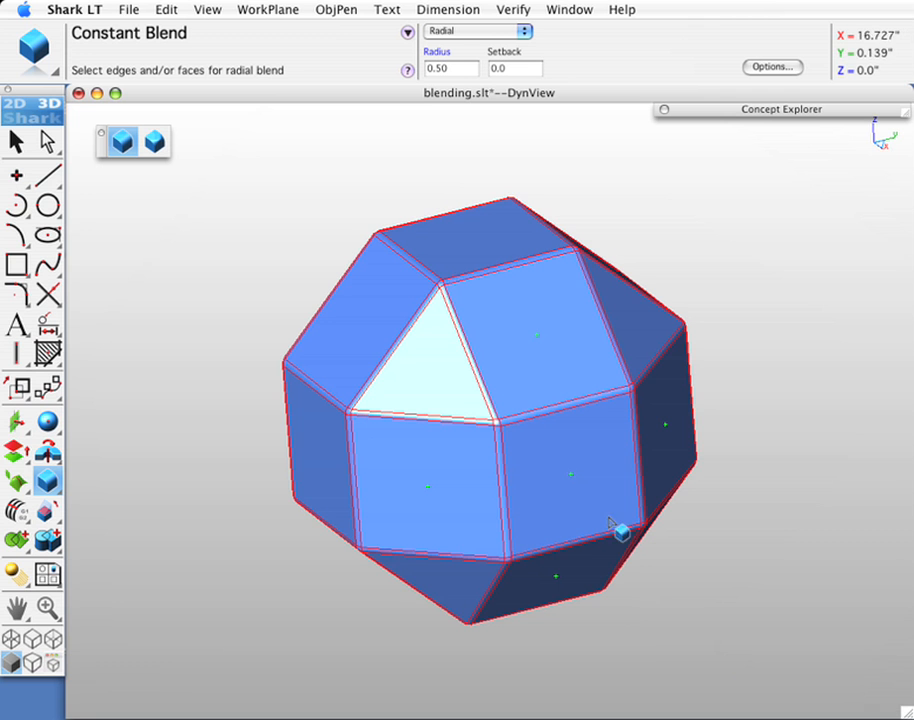
middle_drag(474, 574, 612, 540)
key(super+7)
key(super+f)
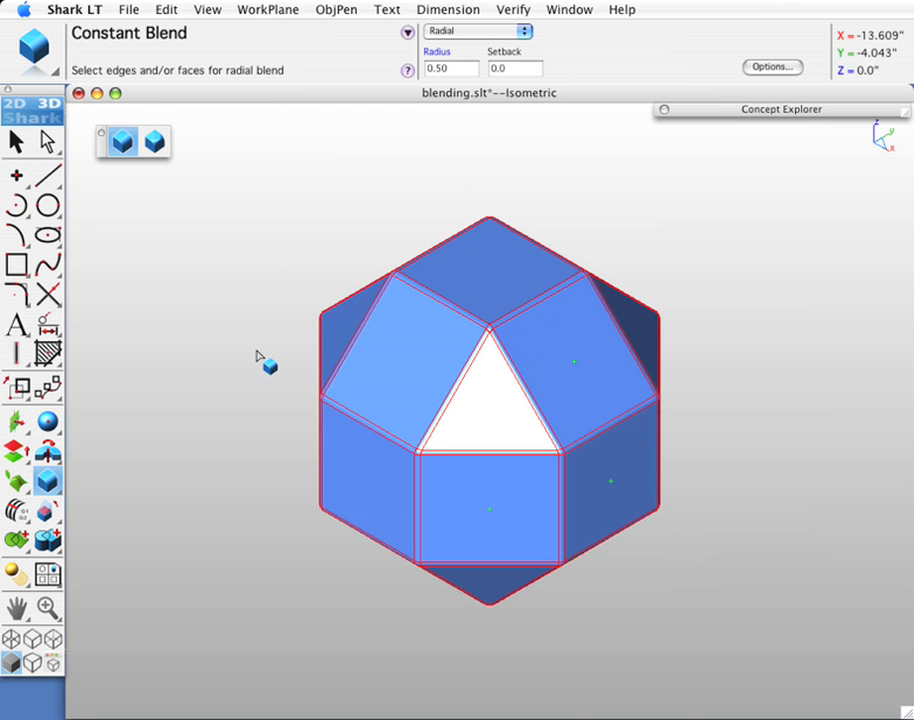
- Cut a Simple Hole of diameter 2, Through and Normal, at the centre vertex of the vertical square face below the triangular face
click(20, 145)
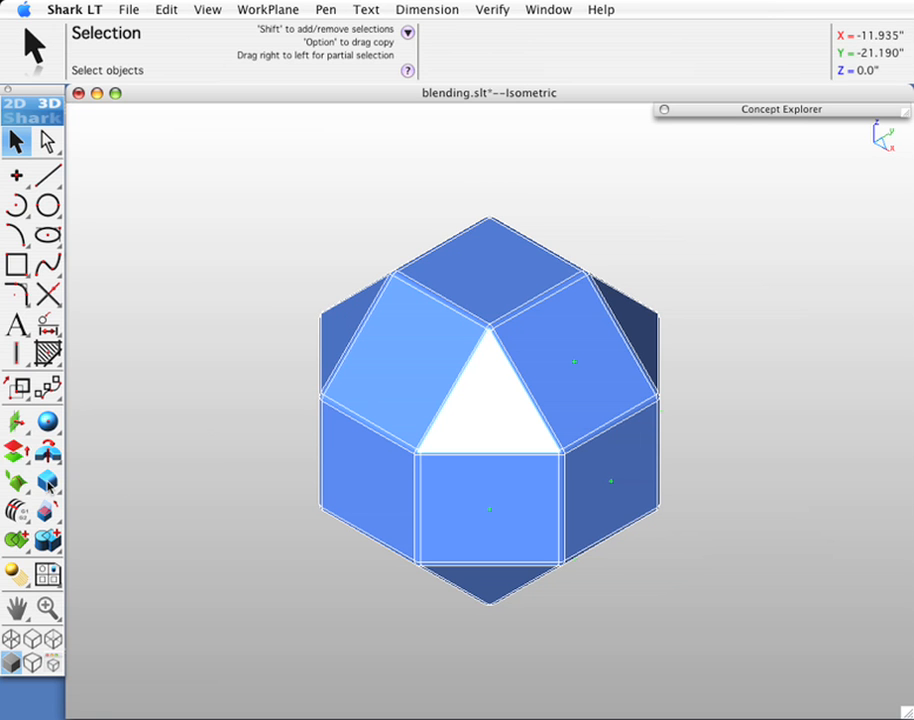
drag(47, 487, 115, 485)
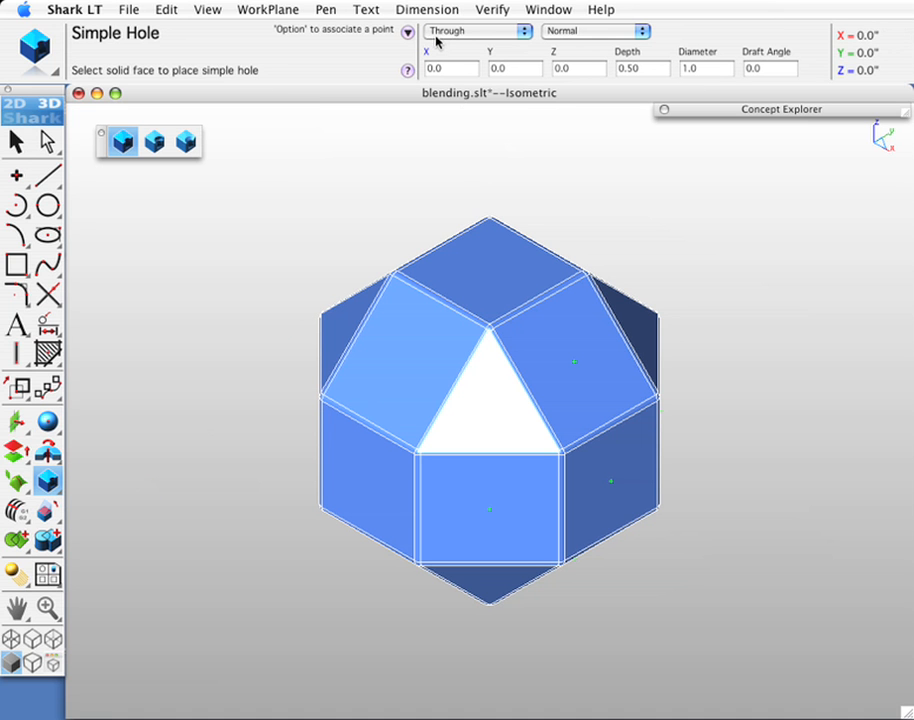
click(696, 67)
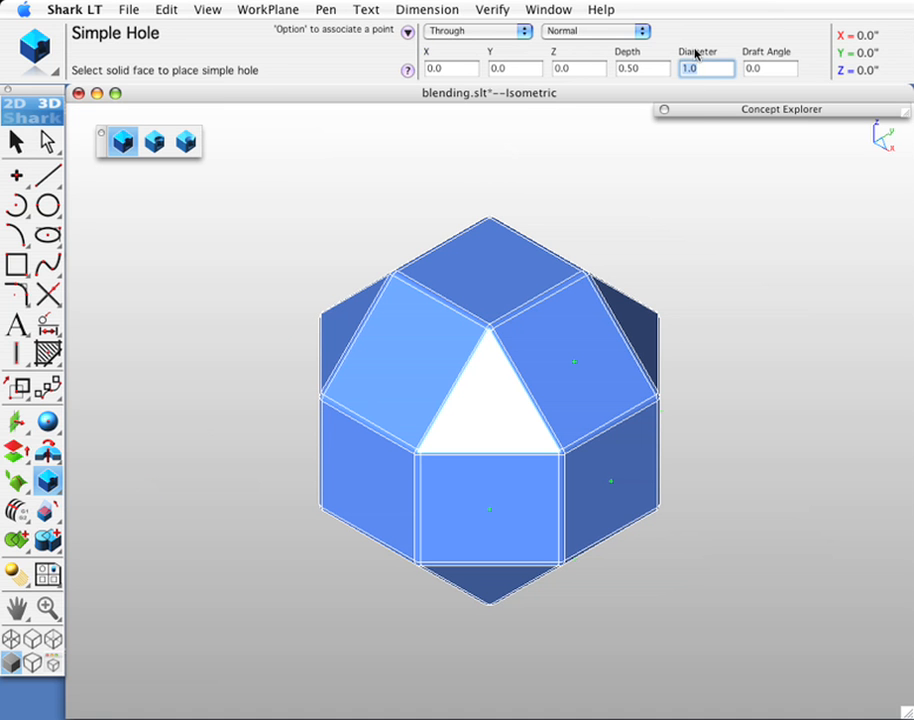
text(2)
key(Return)
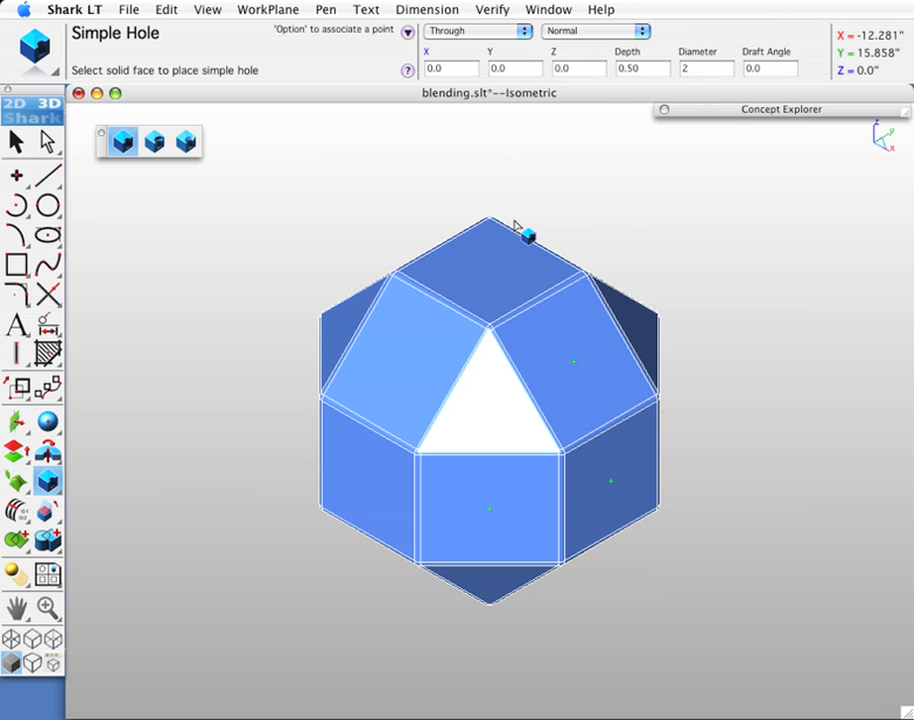
click(462, 530)
click(528, 524)
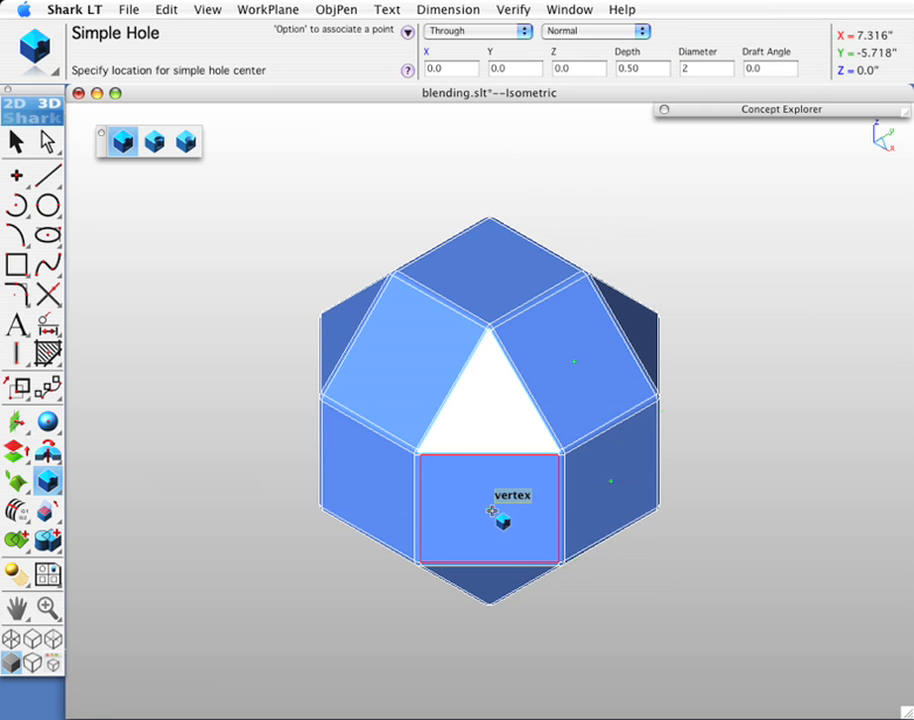
click(489, 508)
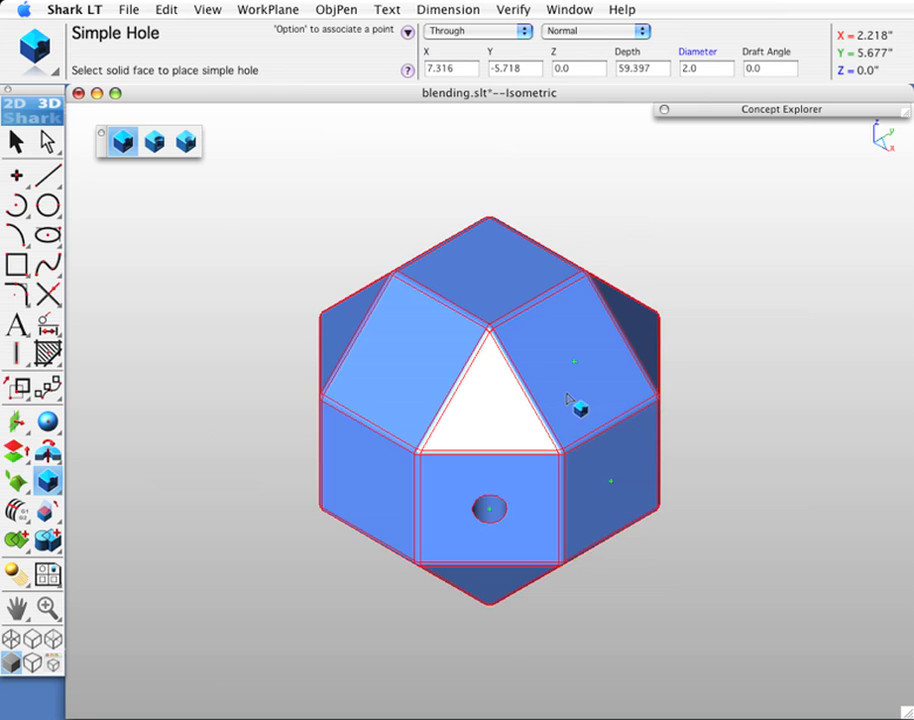
- Cut 2.0-diameter through holes at the centre vertices of the upper sloped +X square face and the vertical square face beneath it
click(614, 400)
click(619, 400)
click(586, 366)
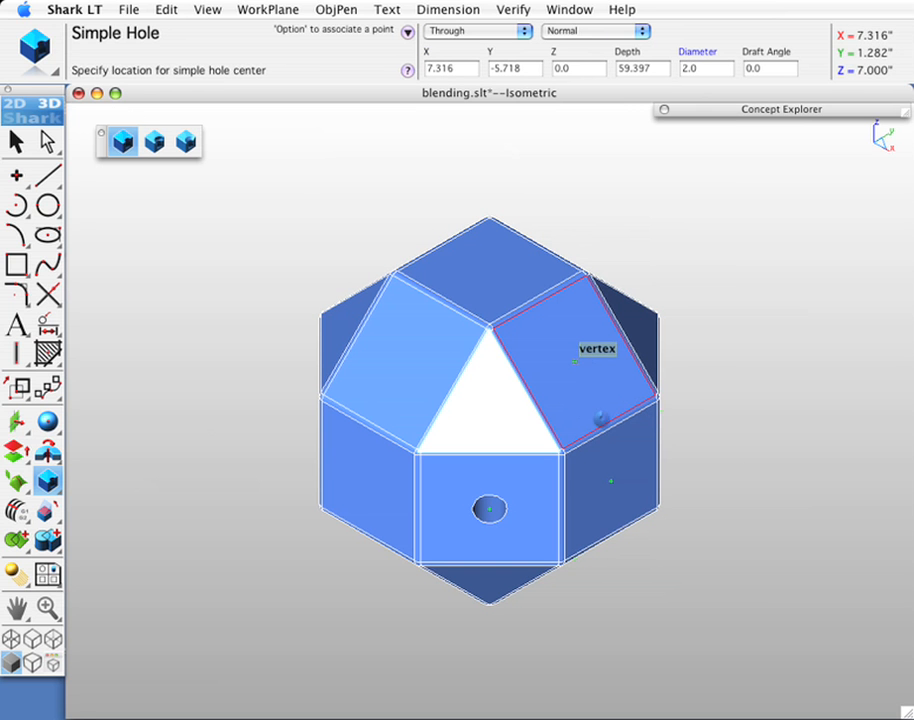
click(602, 500)
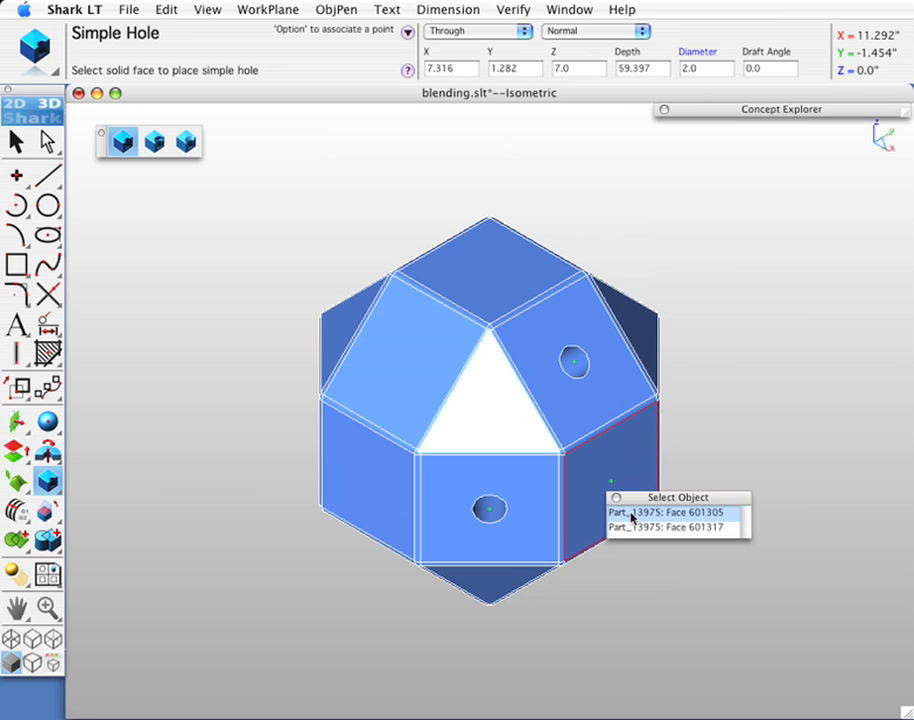
click(620, 512)
click(611, 483)
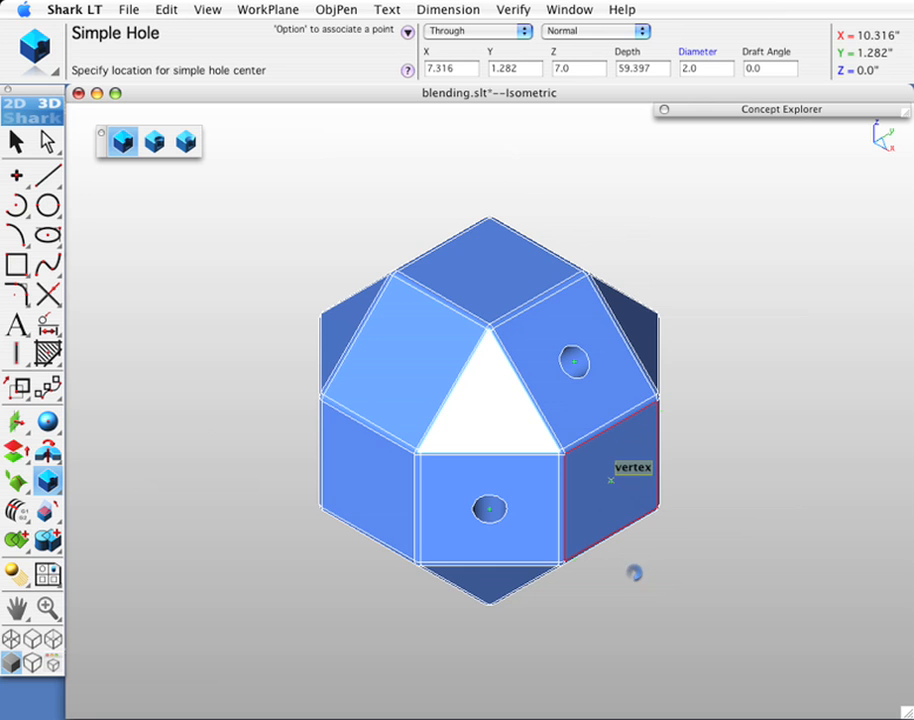
- Cut 2.0-diameter through holes at the marked centres of the +Y-side square face and the lower sloped square face around the +X face
middle_drag(639, 571, 477, 498)
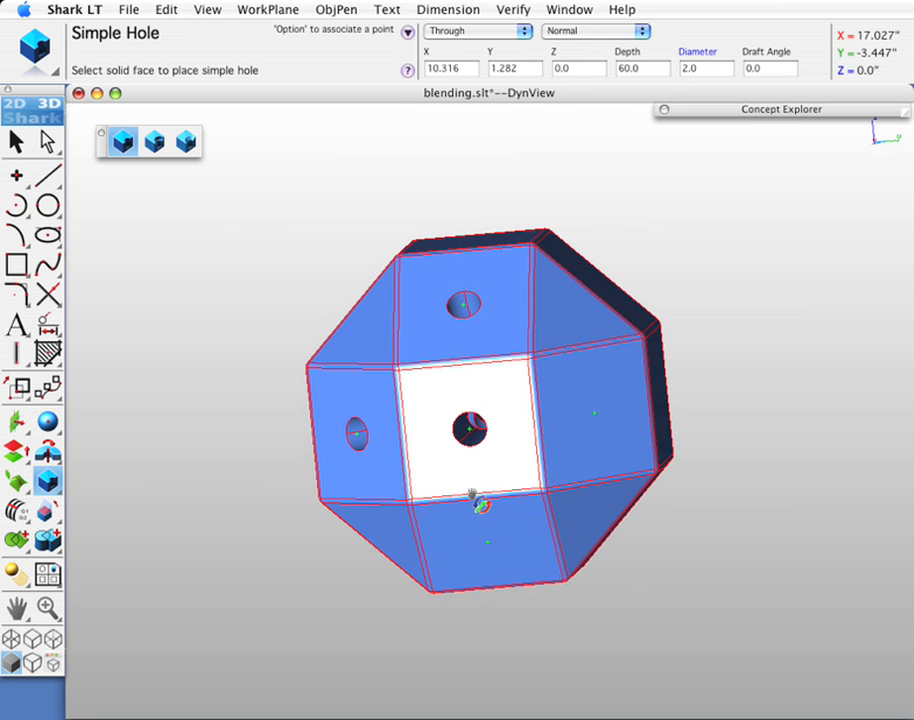
click(594, 443)
click(621, 442)
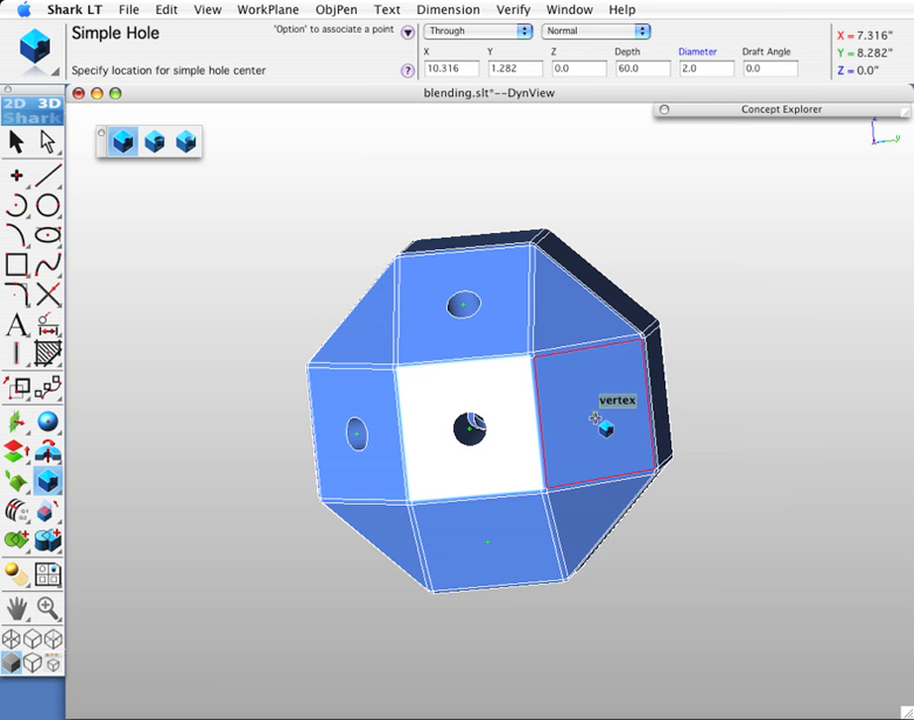
click(595, 416)
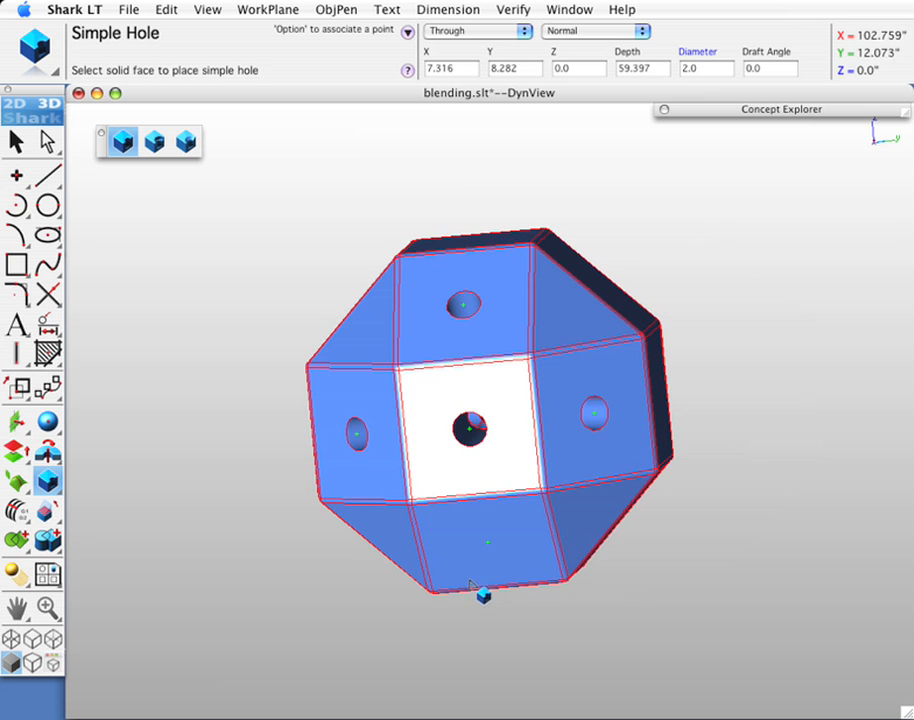
click(486, 552)
click(500, 560)
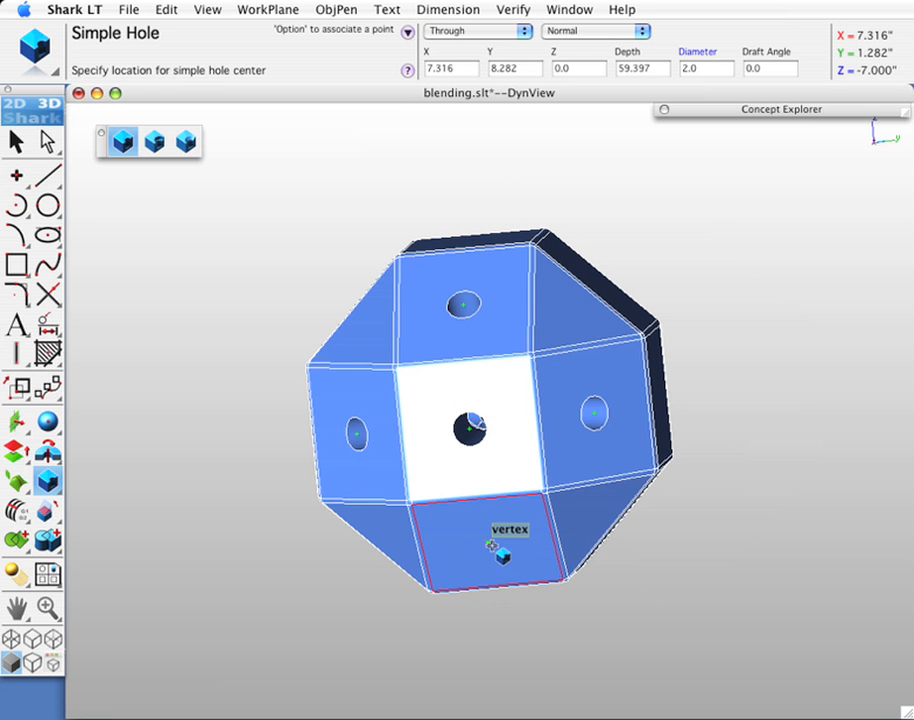
click(488, 543)
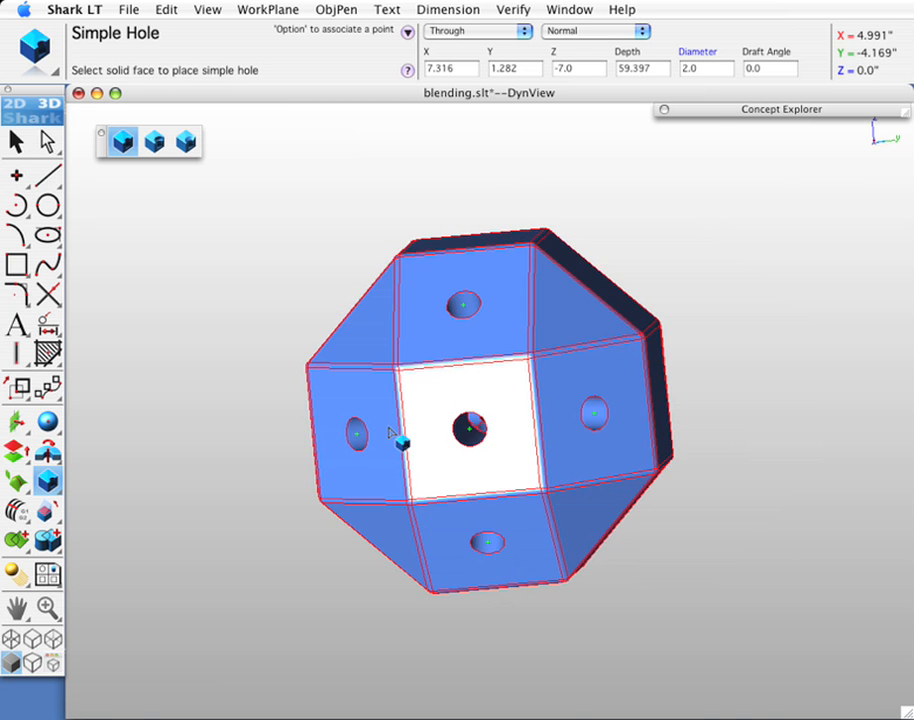
- Shell the entire drilled polyhedron with a 0.2 offset, leaving no faces open
key(super+f)
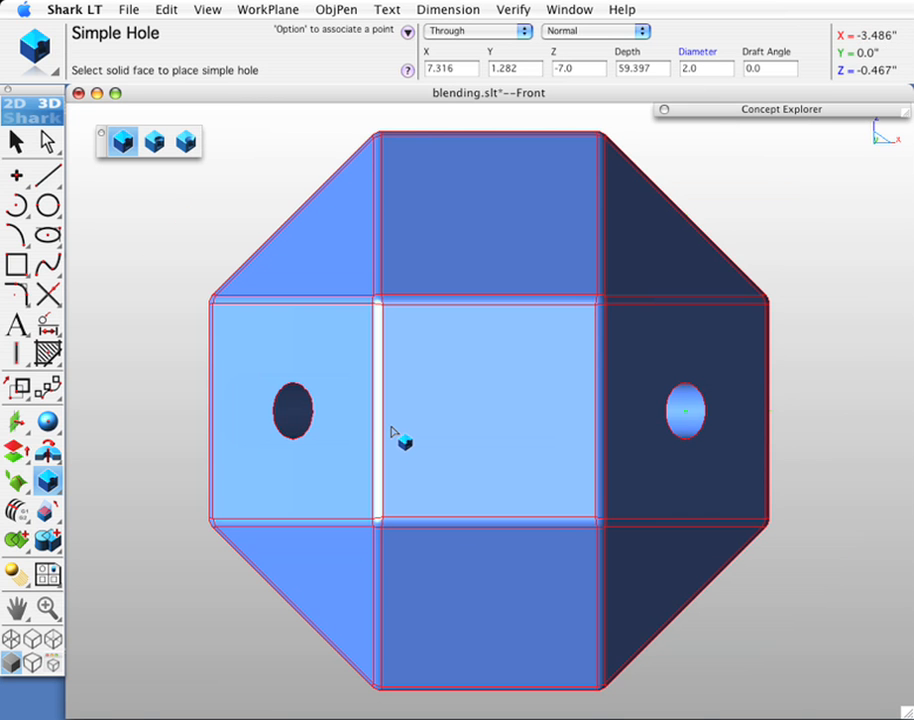
click(16, 144)
drag(47, 482, 195, 483)
click(206, 482)
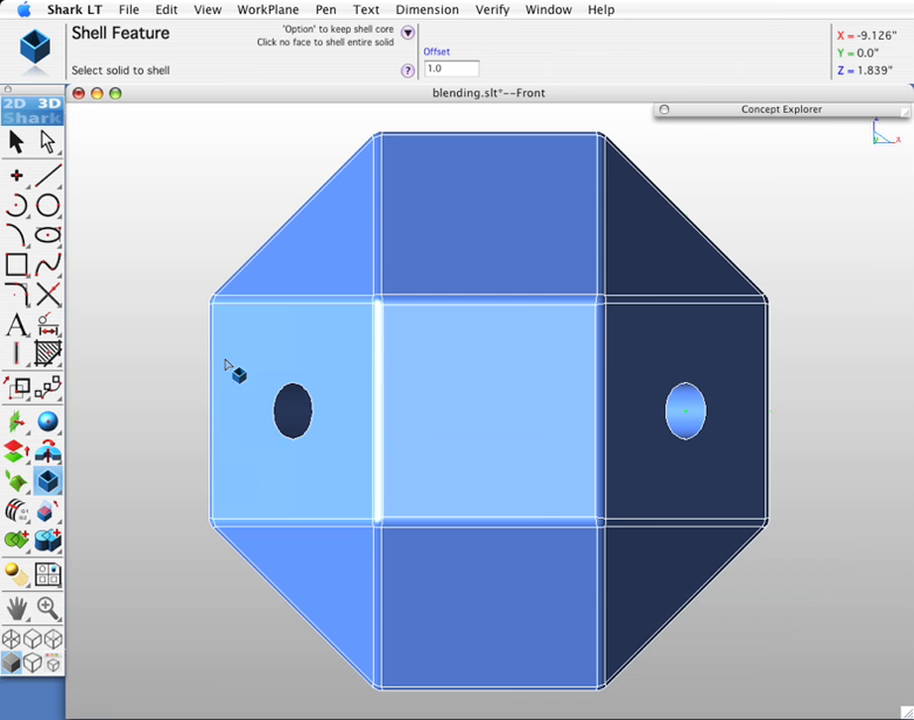
click(441, 66)
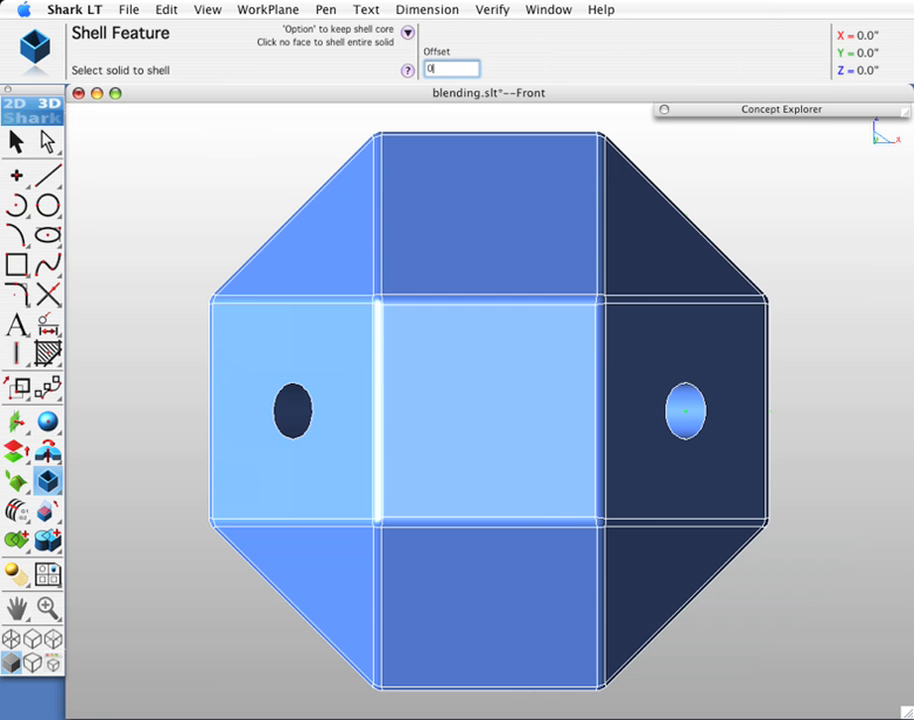
text(0.2)
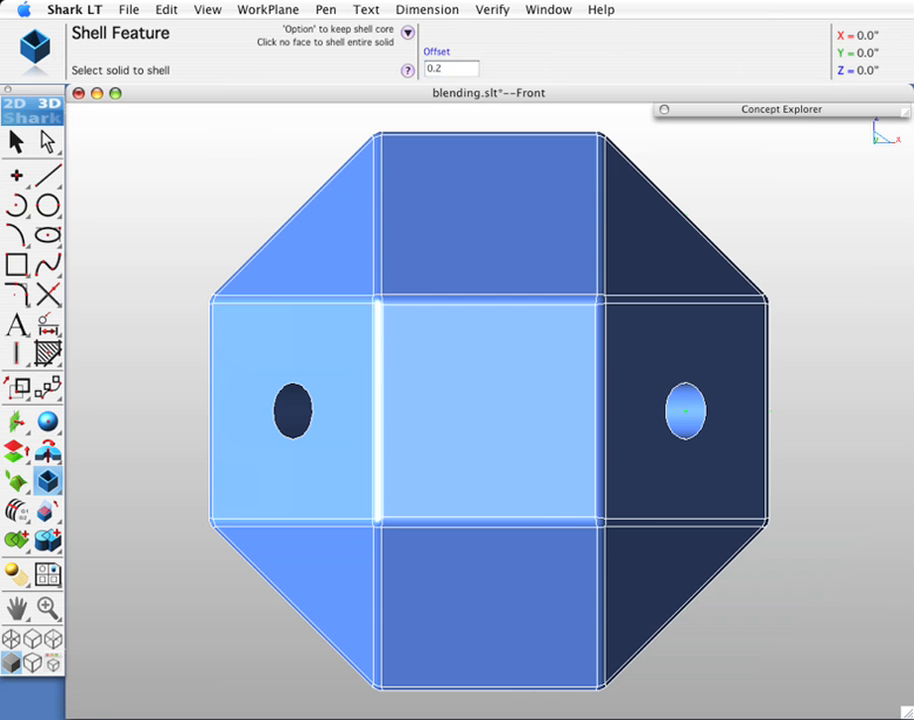
click(455, 388)
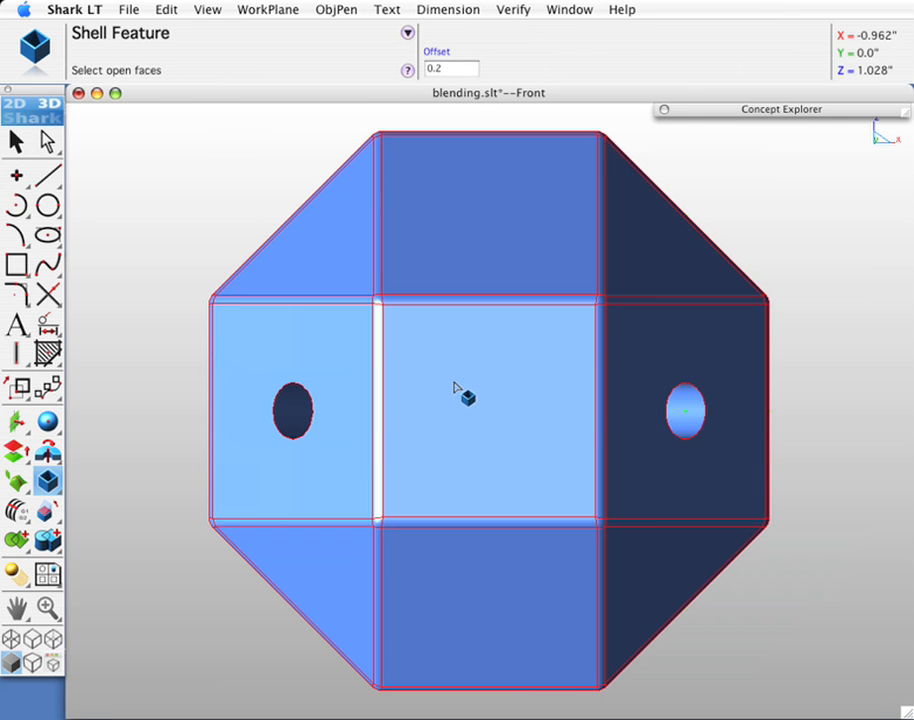
right_click(129, 244)
click(110, 236)
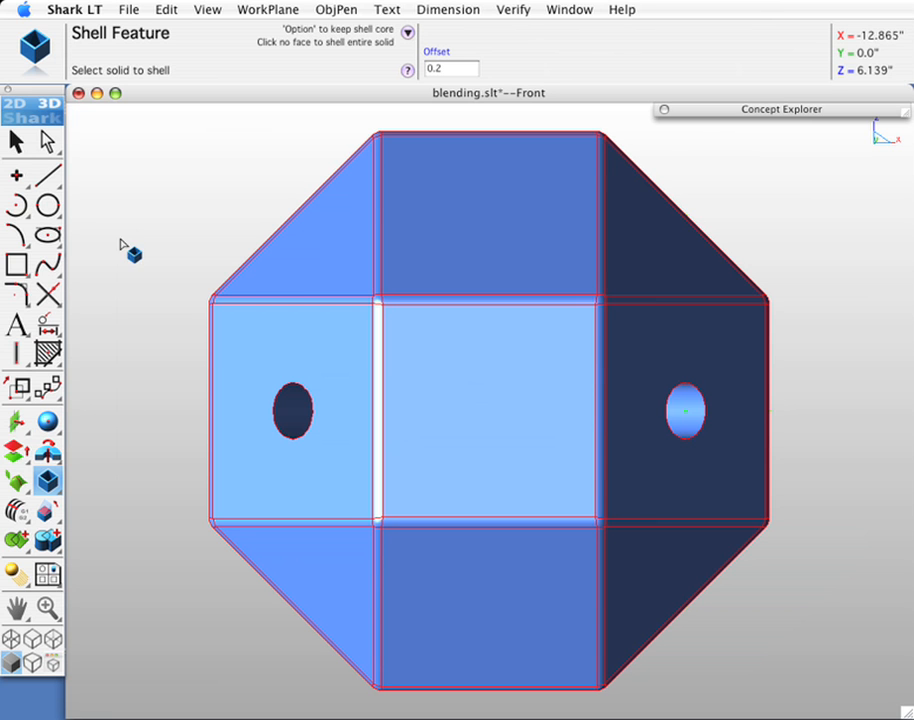
- Place an X-Station infinite plane at the middle of the solid's top edge and split the shelled solid with it
click(16, 421)
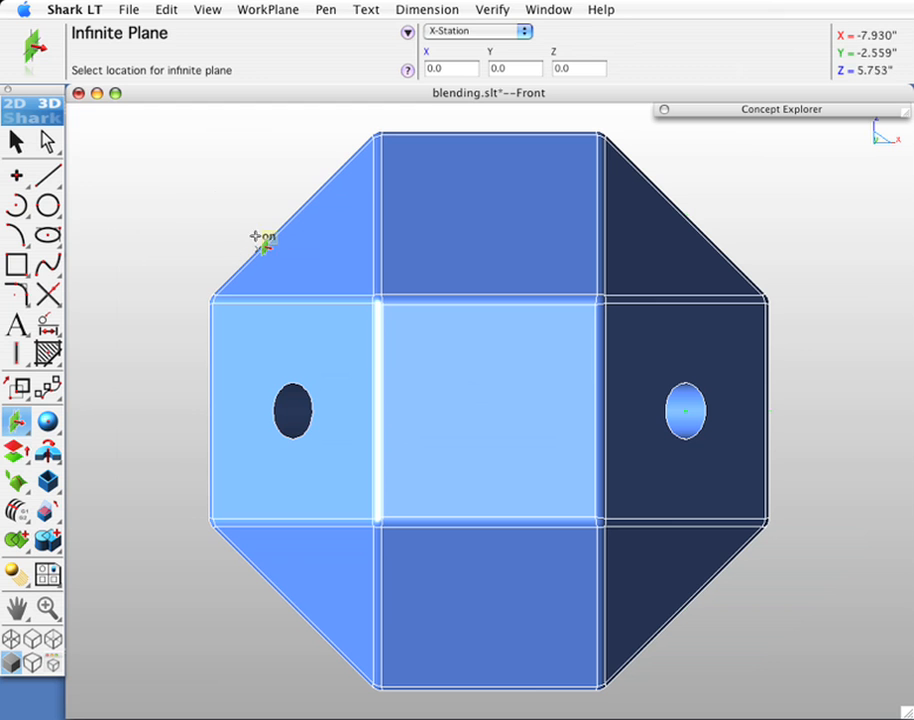
click(491, 133)
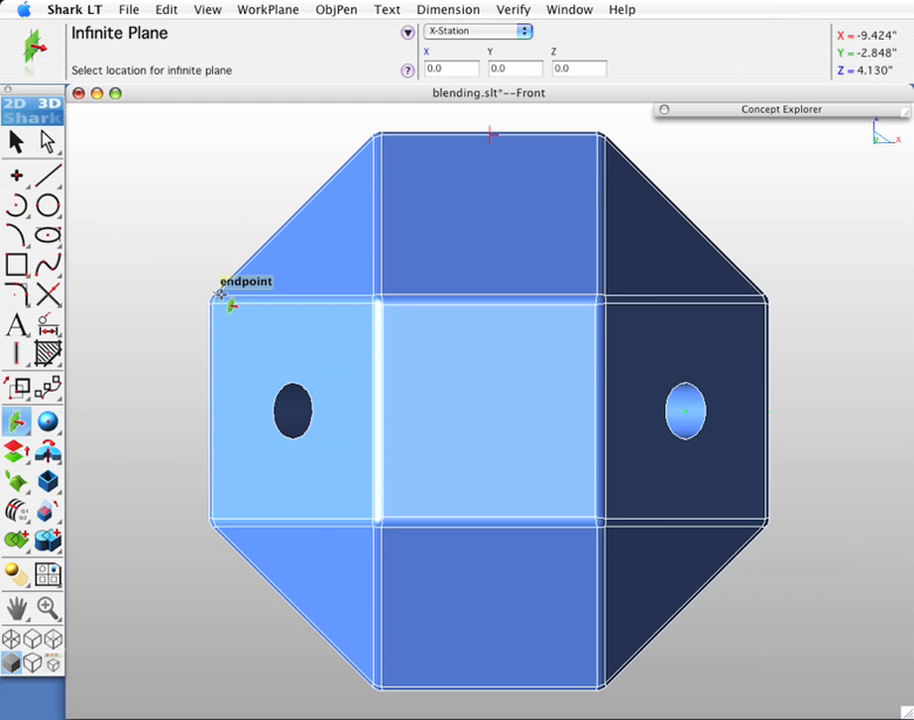
drag(45, 540, 206, 543)
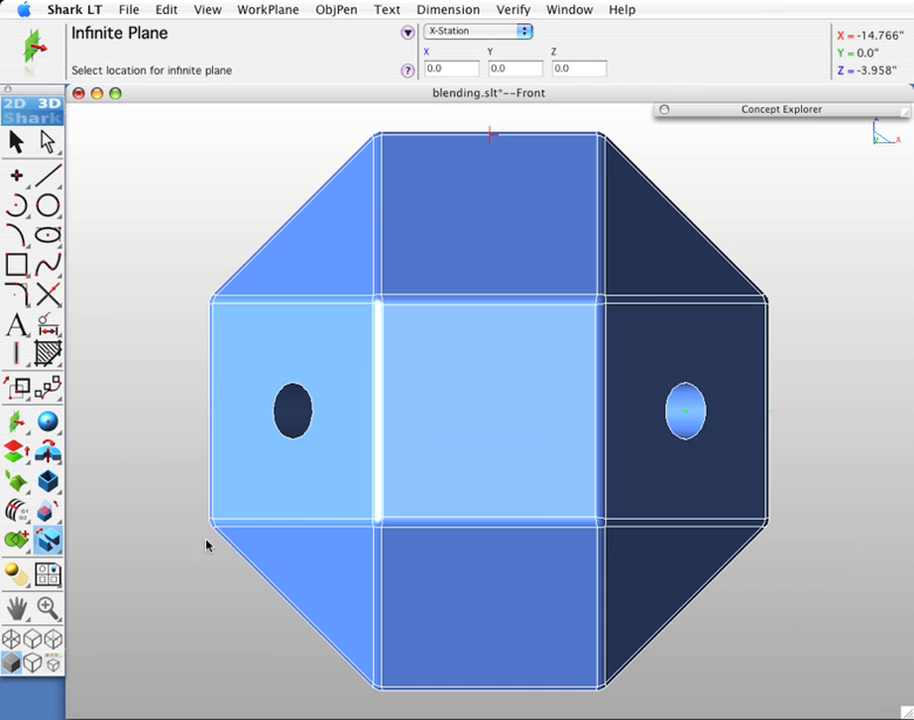
click(434, 188)
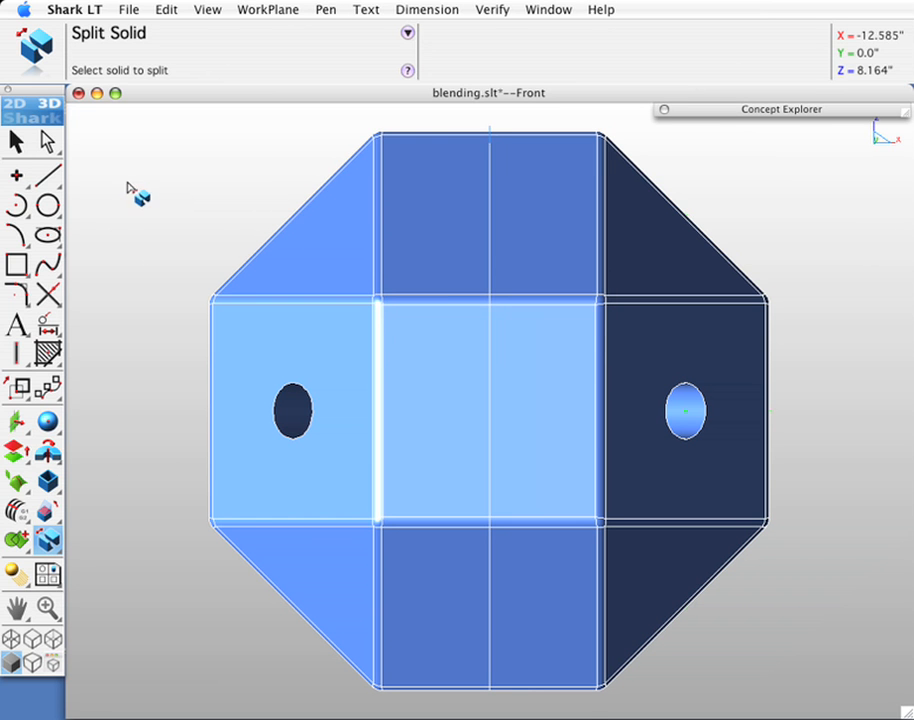
- Hide the negative-X half of the split solid and examine the remaining half's shelled interior and tube intersections
right_click(292, 245)
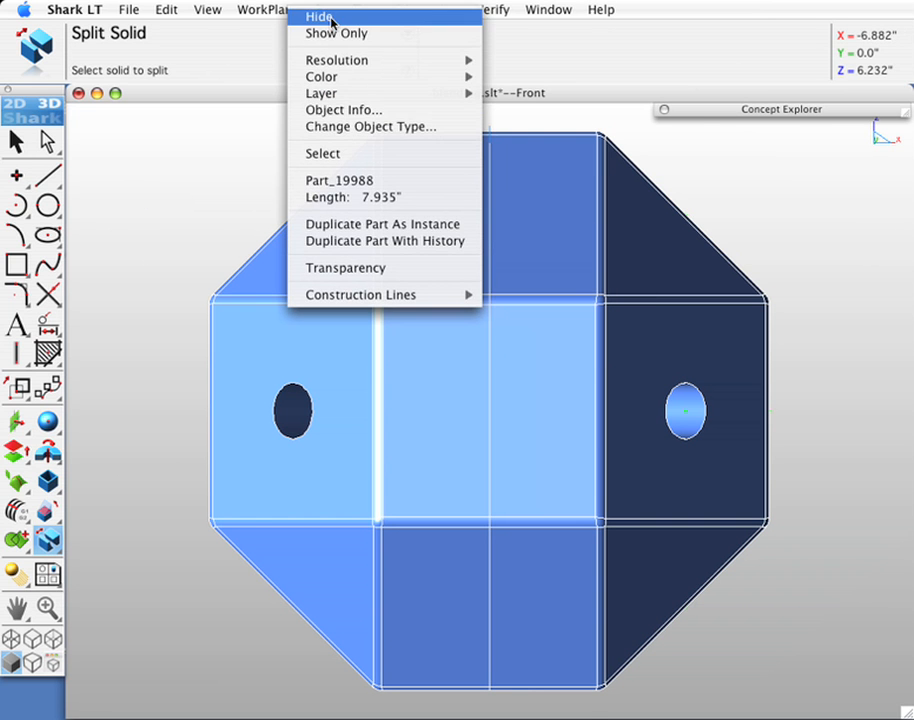
click(332, 17)
key(super+7)
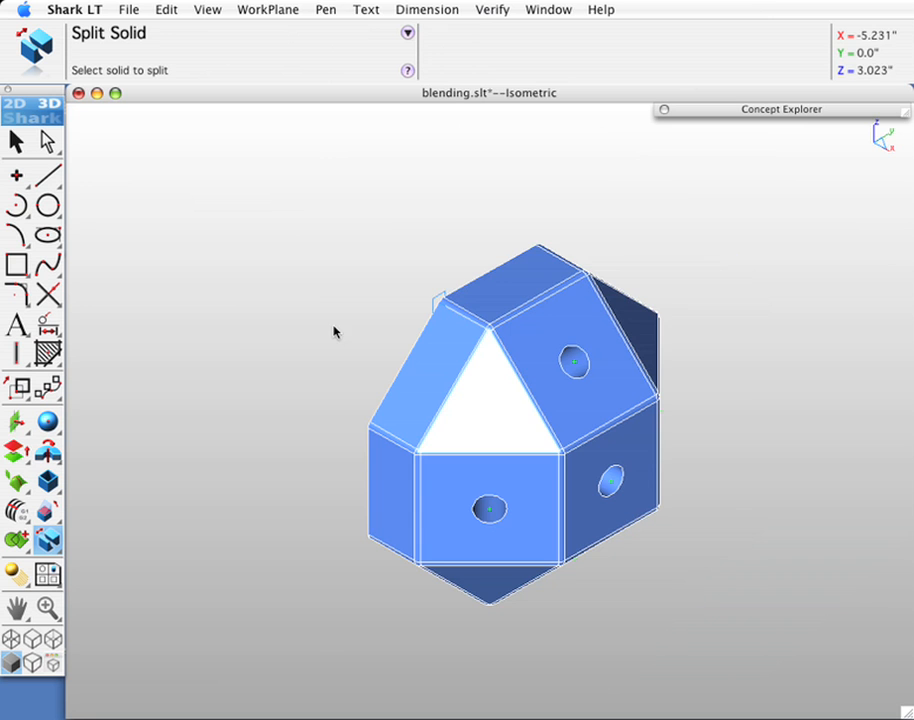
middle_drag(366, 590, 718, 568)
middle_drag(420, 535, 498, 500)
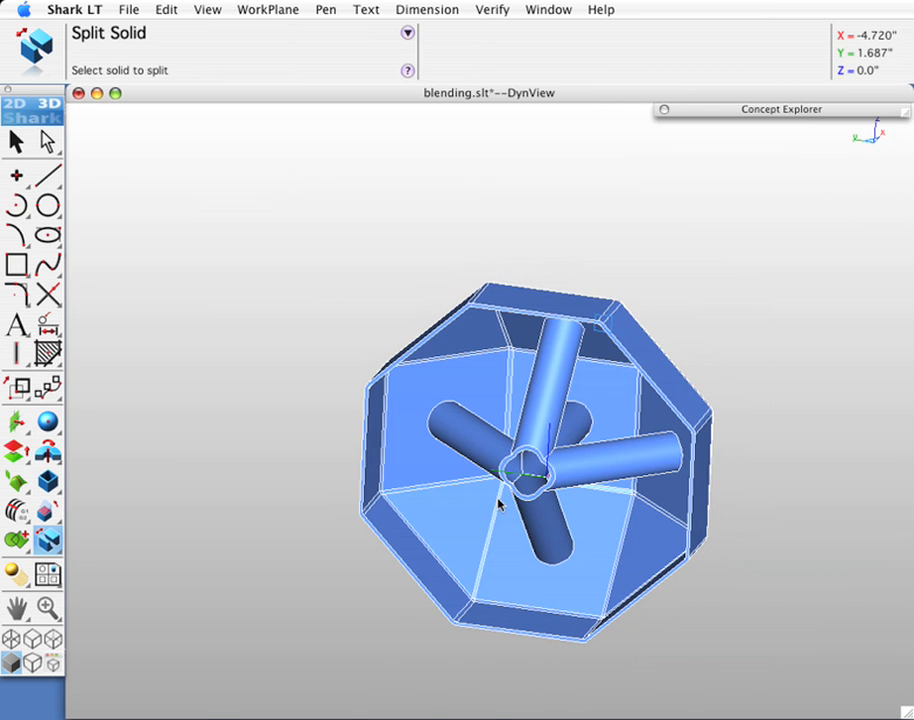
scroll(545, 481, up, 2)
scroll(545, 481, up, 2)
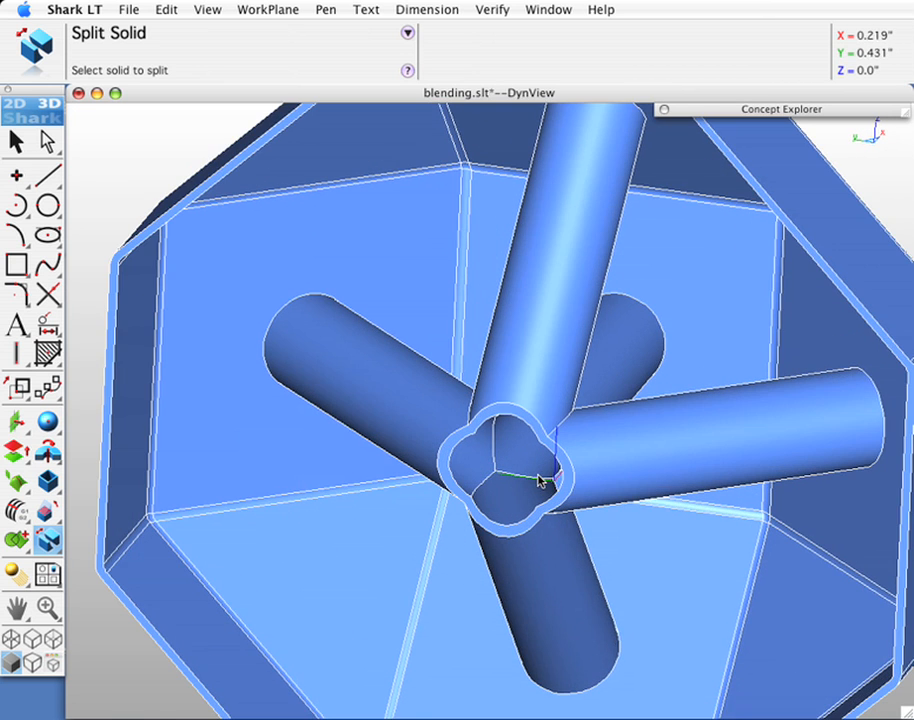
middle_drag(532, 502, 550, 492)
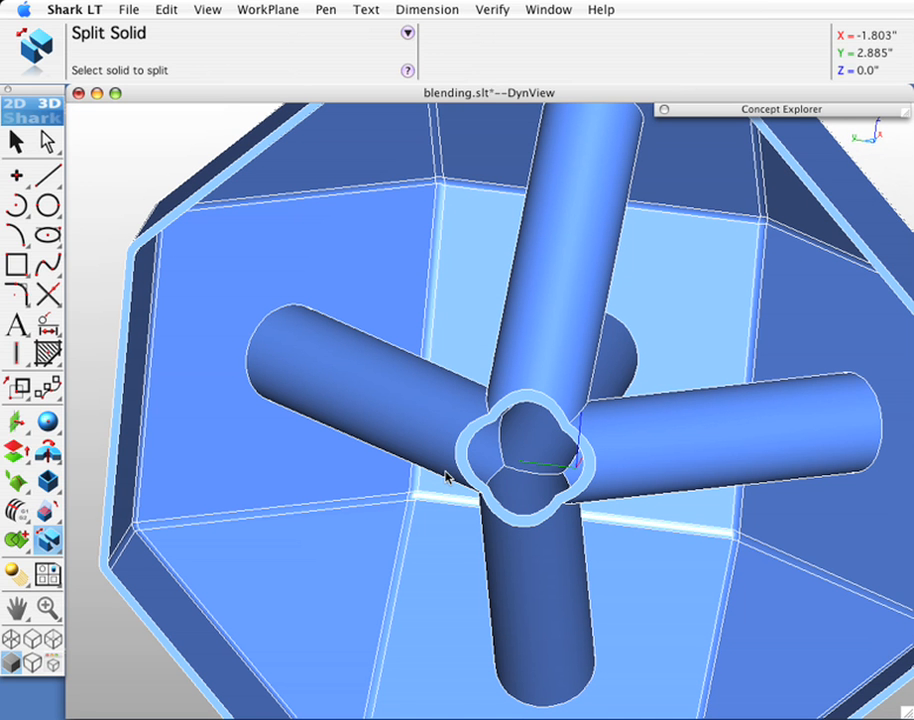
- Apply a 0.2-radius constant blend to the two outer edges where the upper tube meets the side tubes
drag(47, 478, 80, 458)
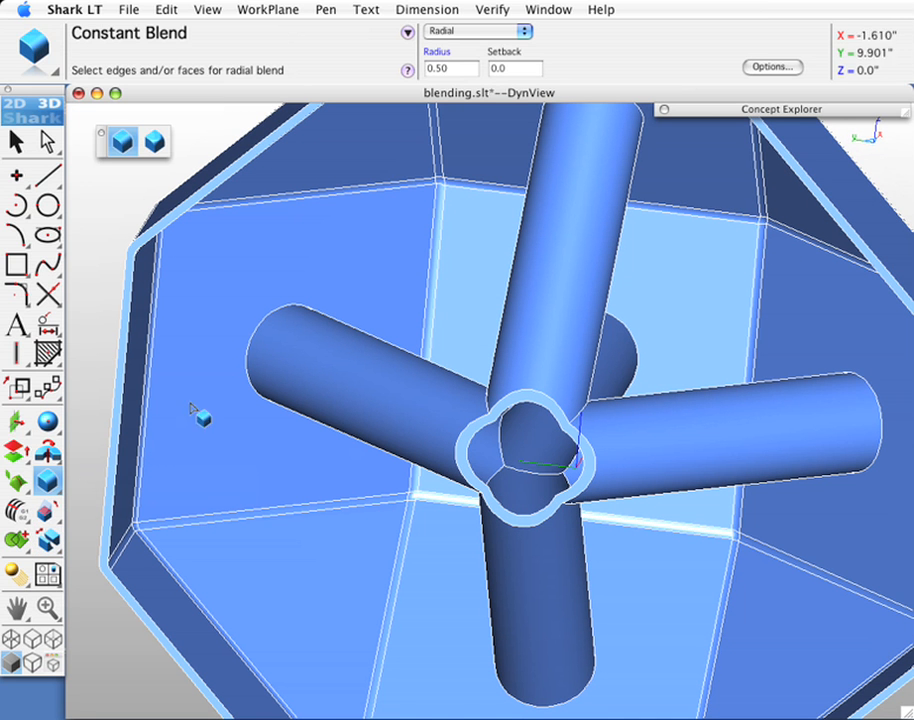
click(446, 51)
key(Return)
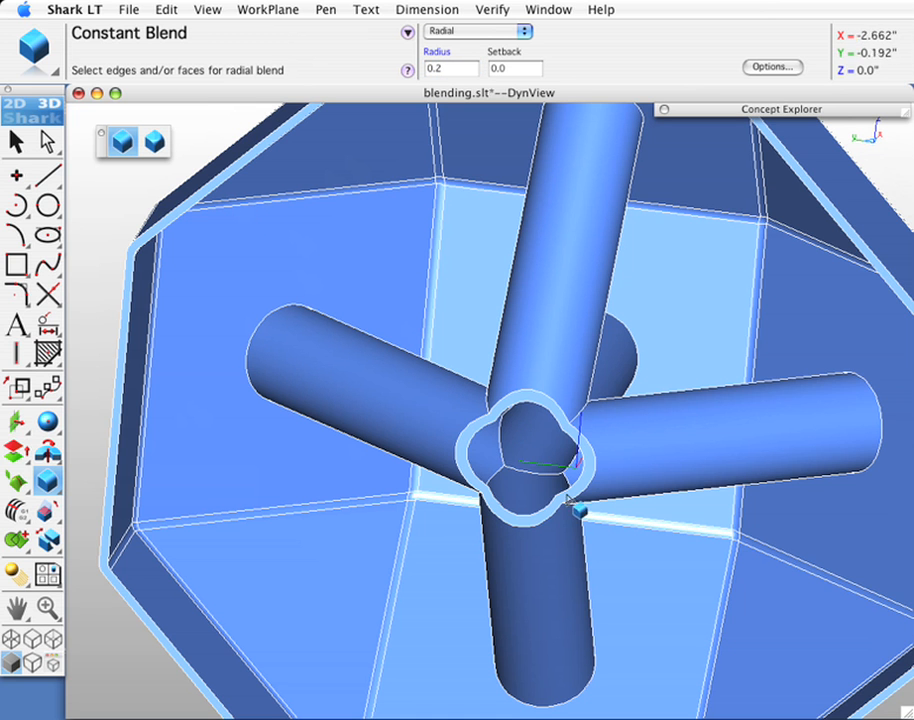
middle_drag(510, 440, 516, 487)
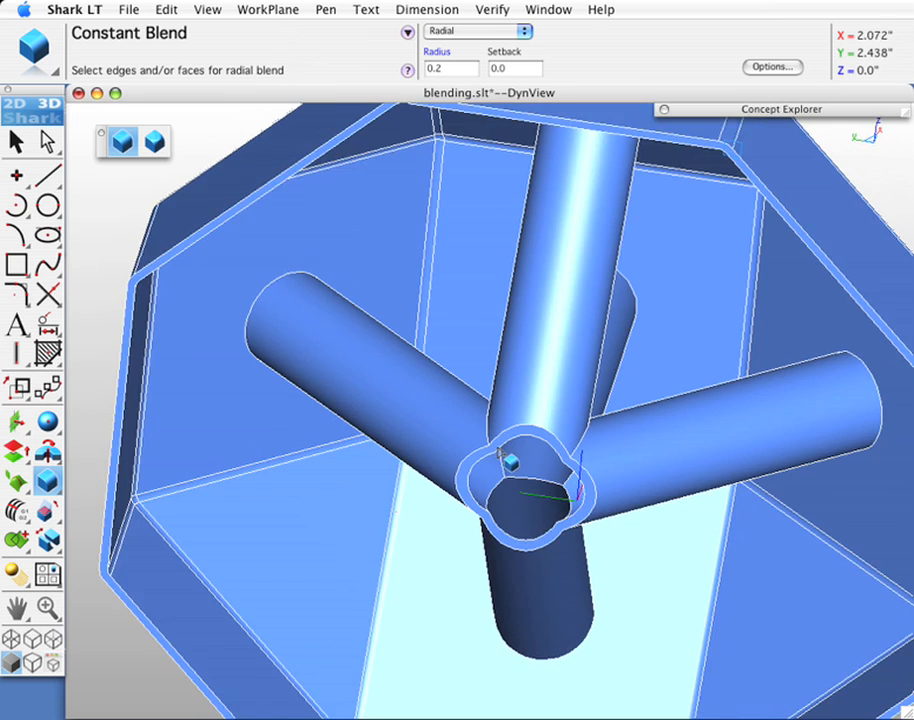
scroll(510, 462, up, 5)
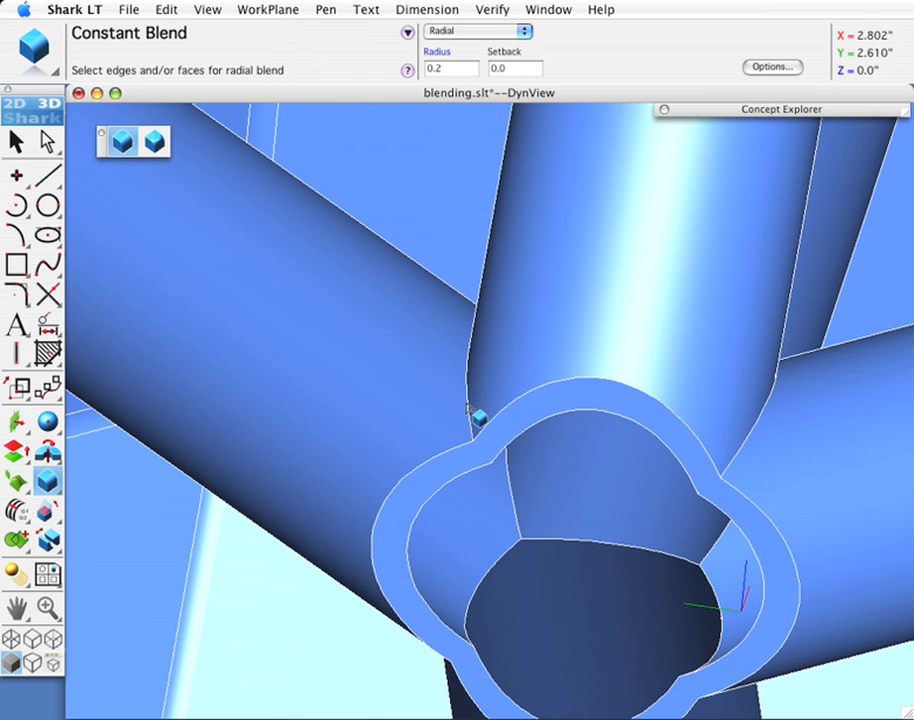
click(469, 408)
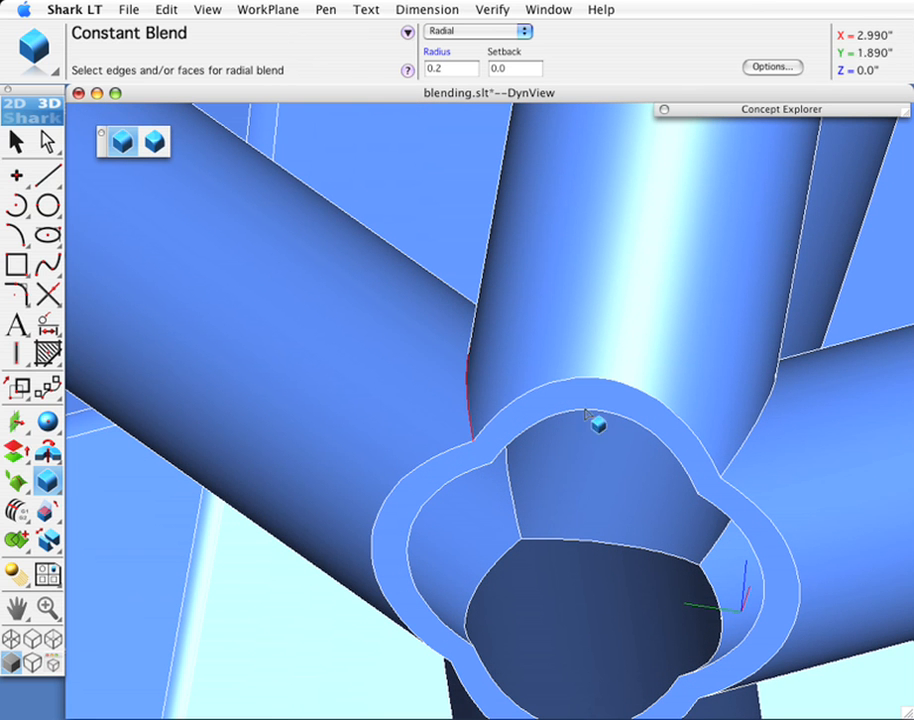
click(741, 455)
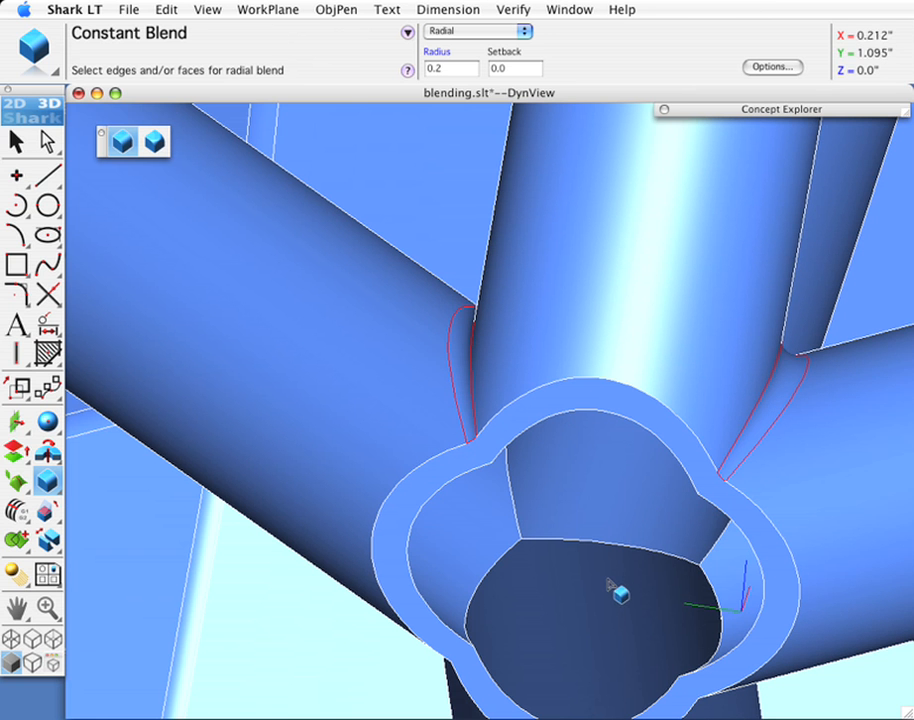
- Blend the two outer edges where the lower tube meets the side tubes with the same 0.2 radius
middle_drag(608, 582, 530, 580)
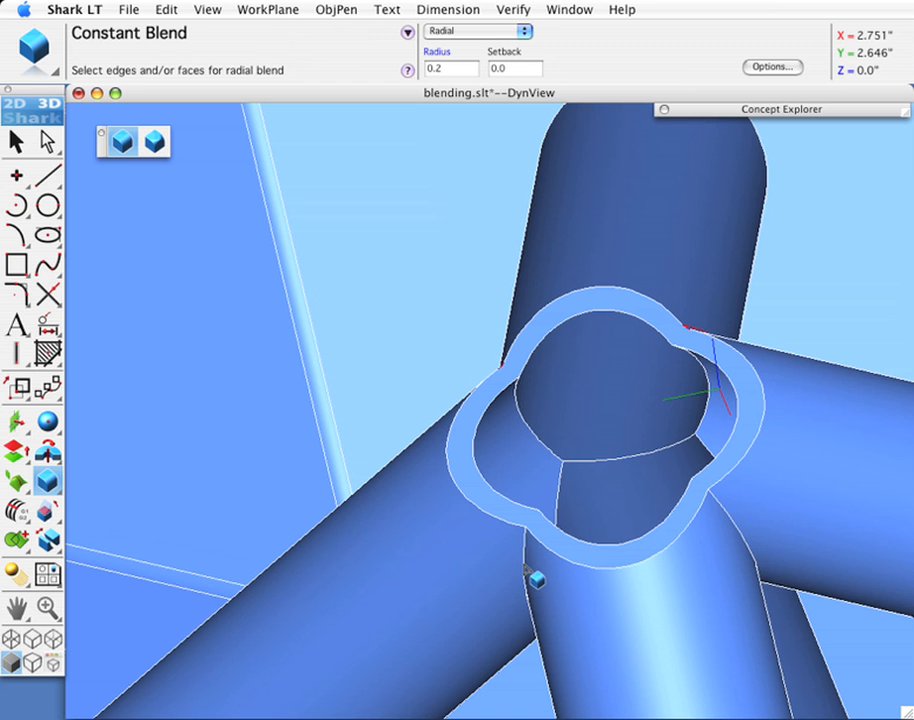
click(746, 543)
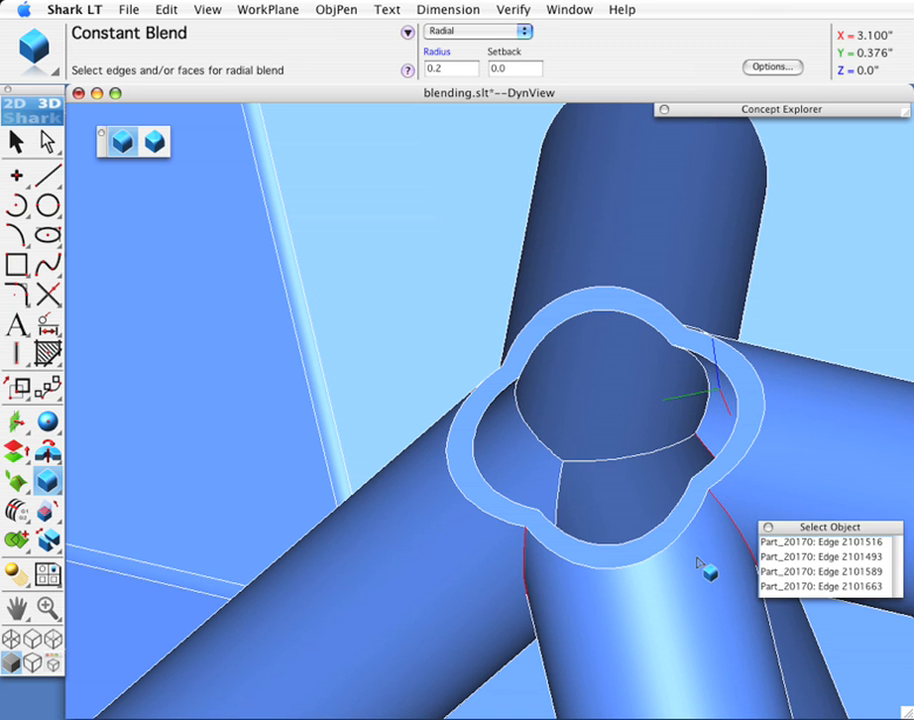
click(768, 543)
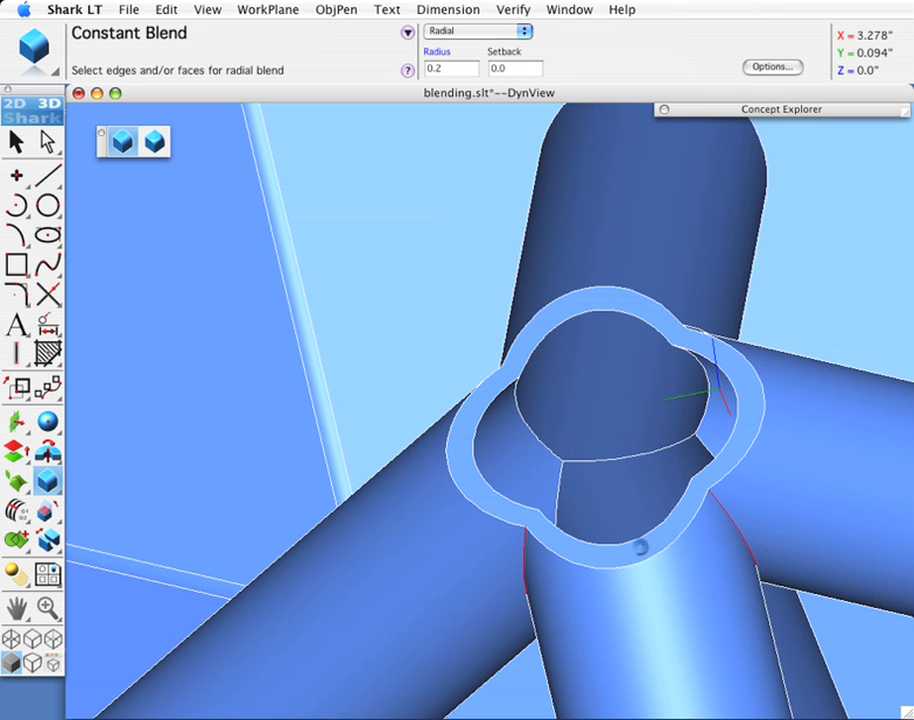
- Blend the inner intersection edges with a 0.2 radius, covering the ring around the rear bore and the edges between adjacent bores
middle_drag(622, 500, 468, 430)
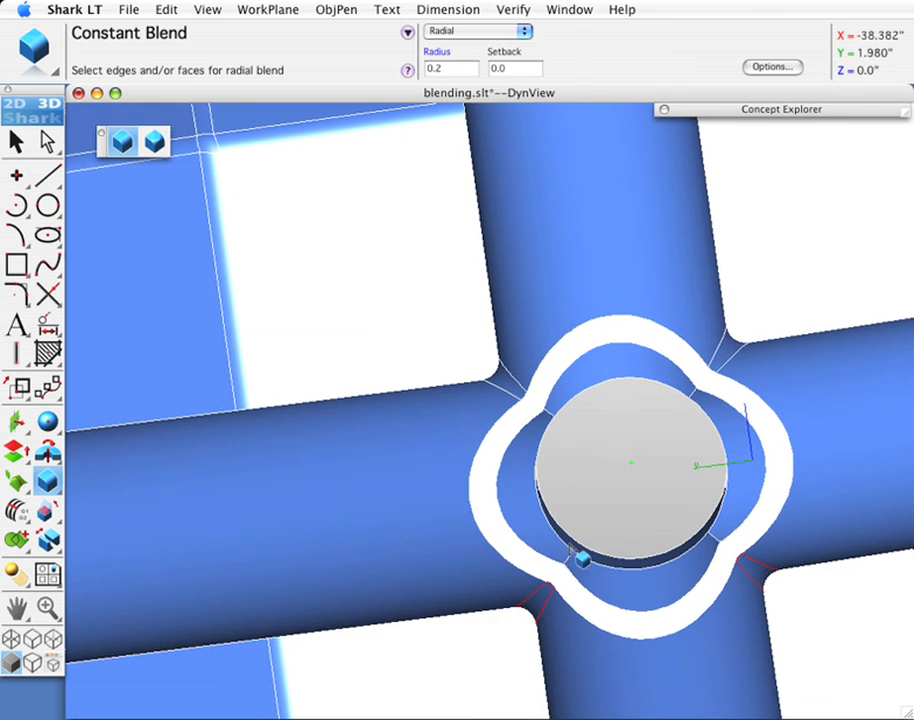
mouse_move(661, 667)
middle_down()
mouse_move(608, 655)
mouse_move(677, 659)
middle_up()
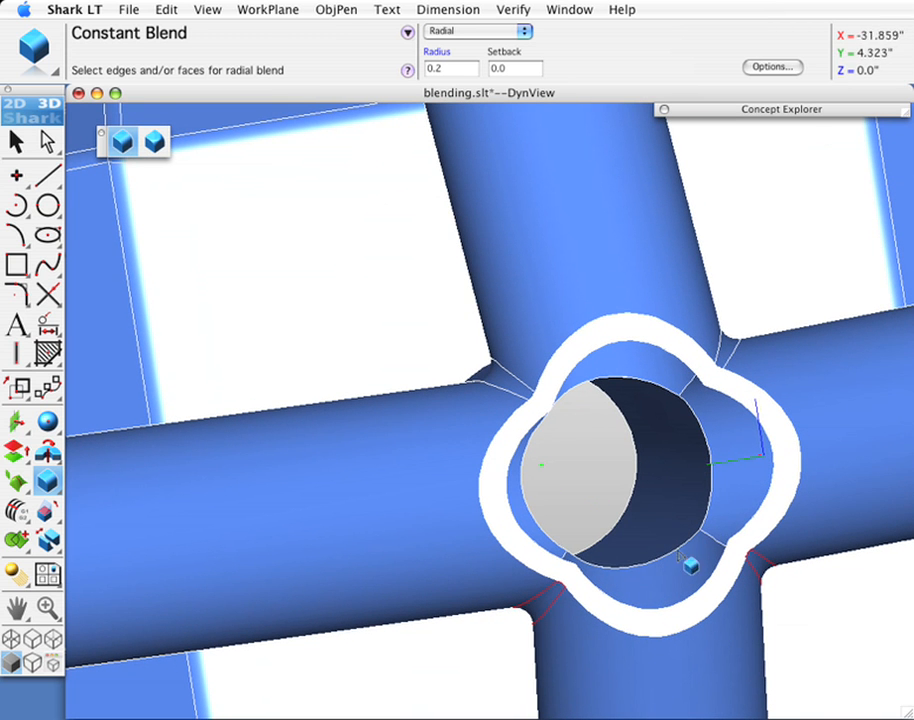
middle_drag(632, 517, 664, 419)
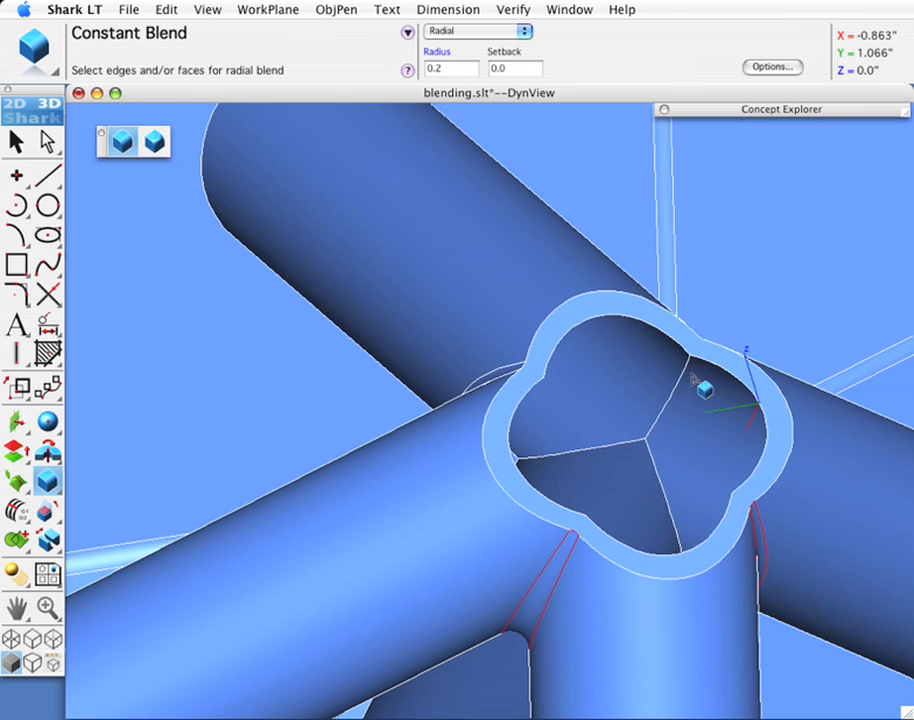
middle_drag(640, 510, 675, 553)
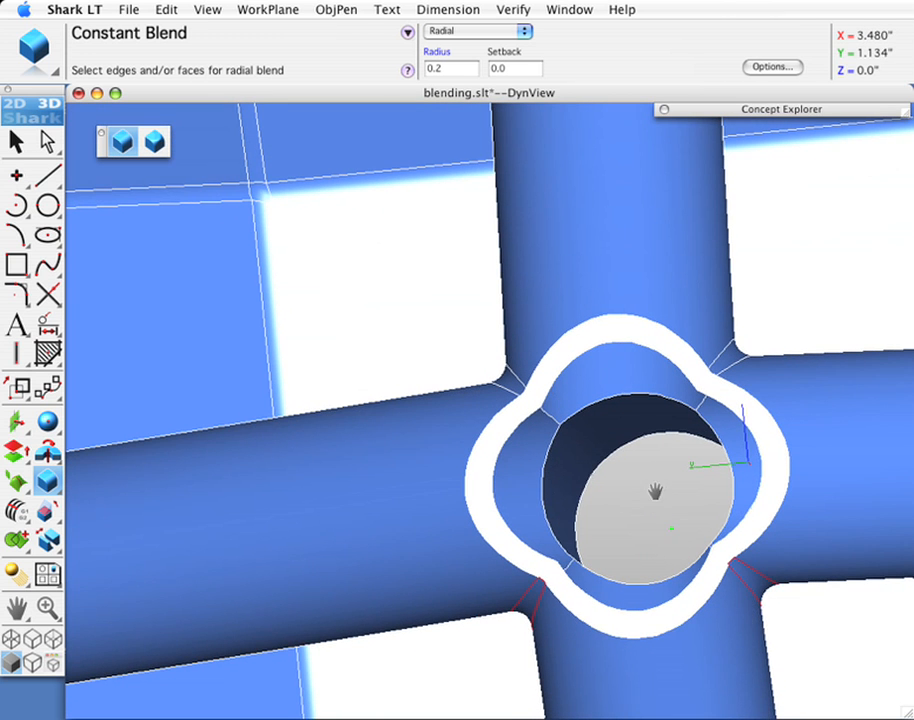
middle_drag(655, 492, 514, 491)
scroll(512, 491, up, 4)
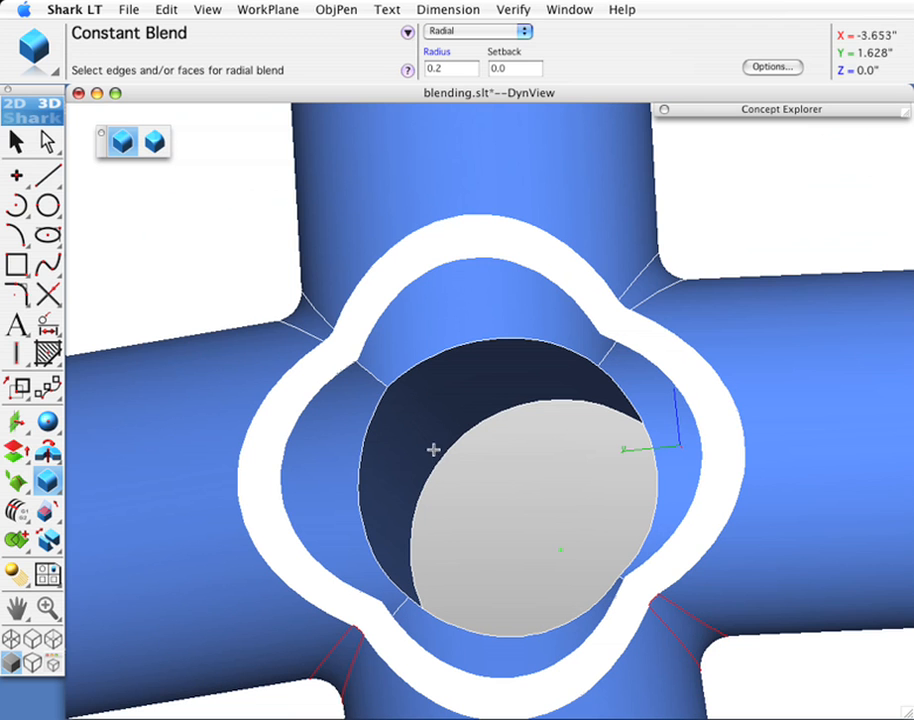
click(361, 459)
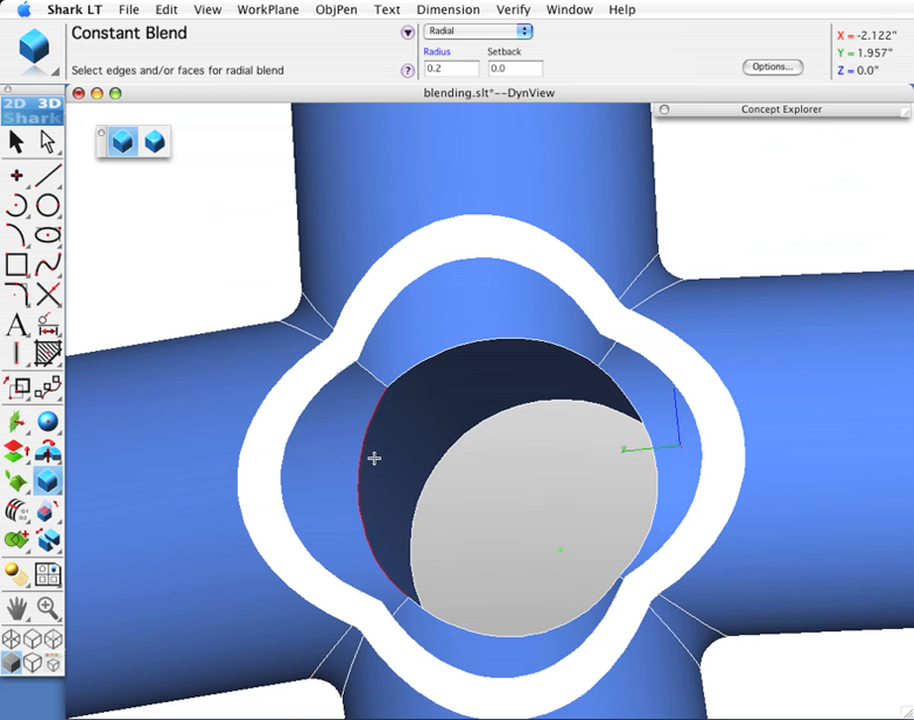
click(432, 360)
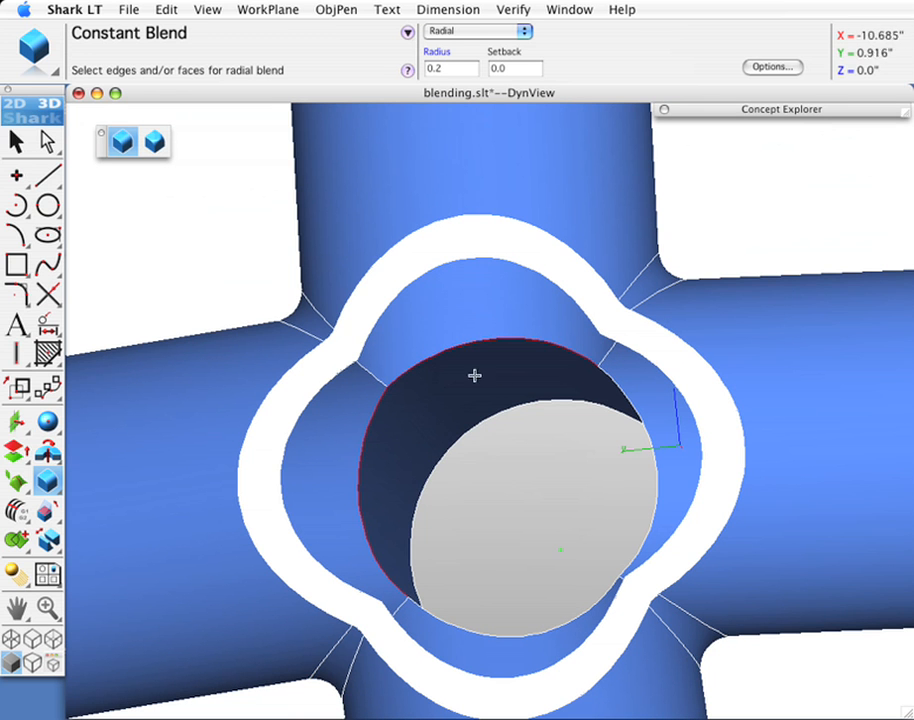
click(656, 513)
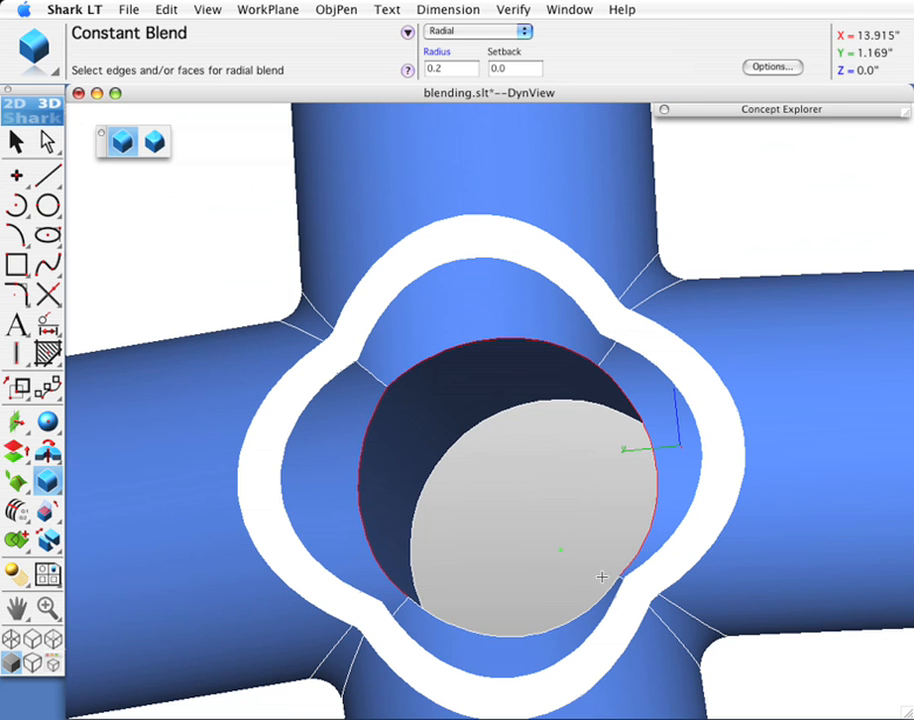
click(553, 617)
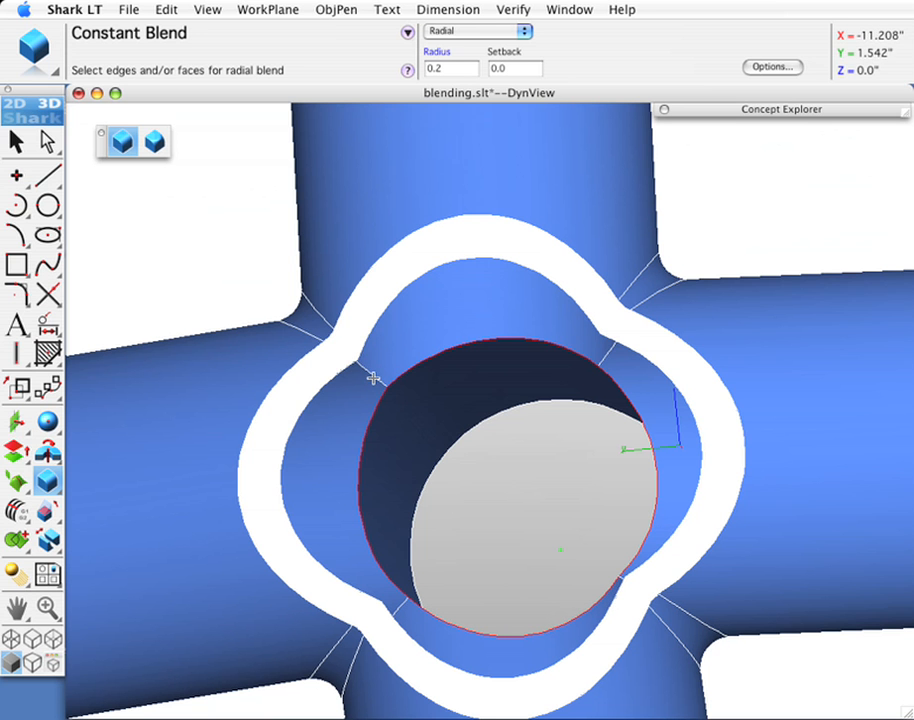
click(607, 355)
middle_drag(508, 565, 612, 553)
click(613, 550)
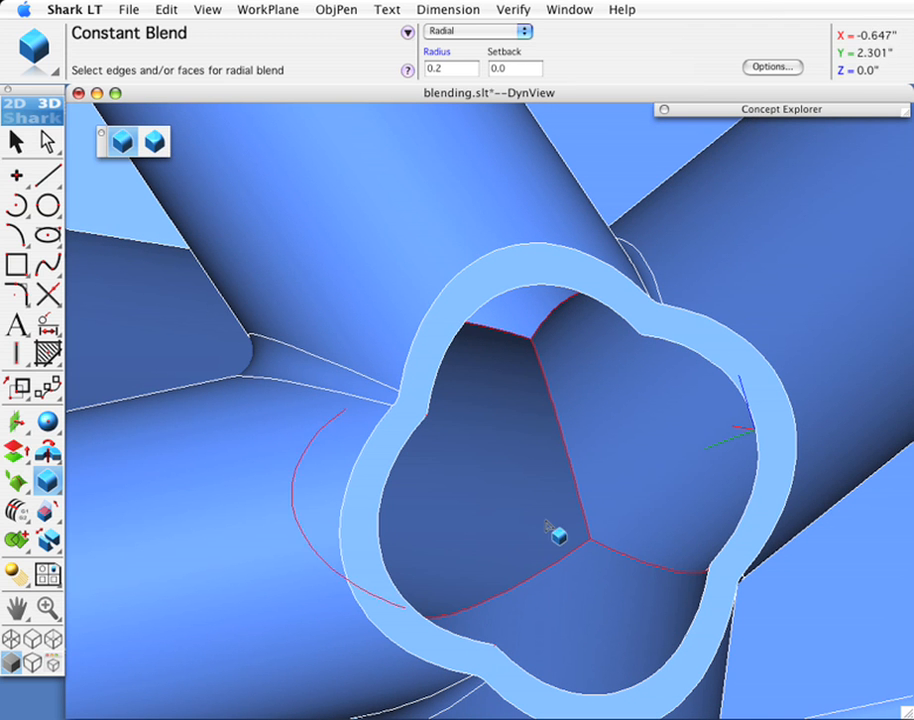
middle_drag(588, 547, 443, 492)
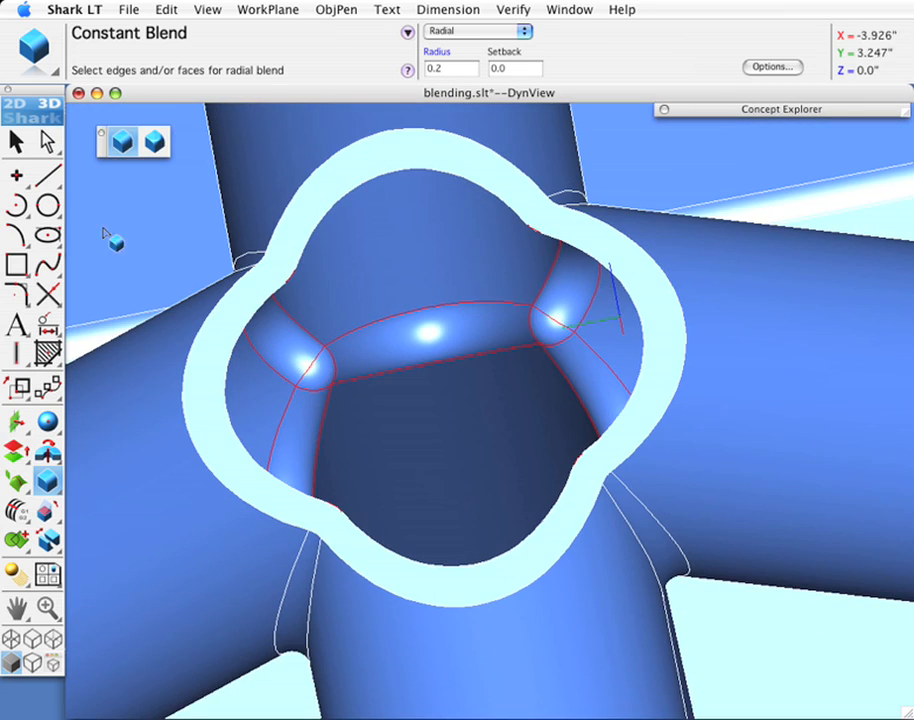
click(16, 141)
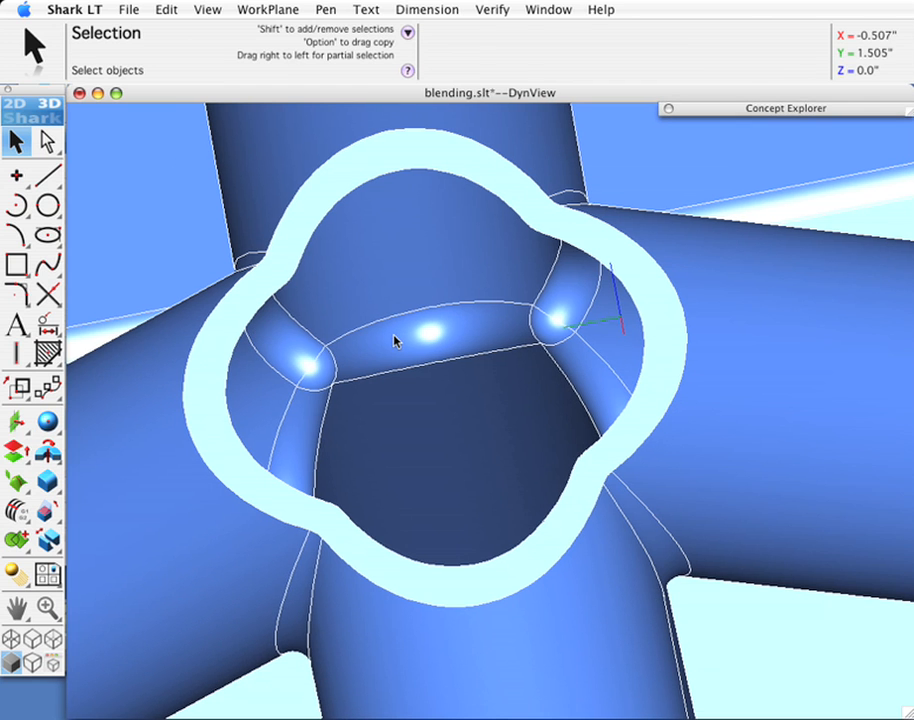
- Apply a 0.1-radius constant blend to the four-lobed cut face at the tube junction to round its rims
click(46, 483)
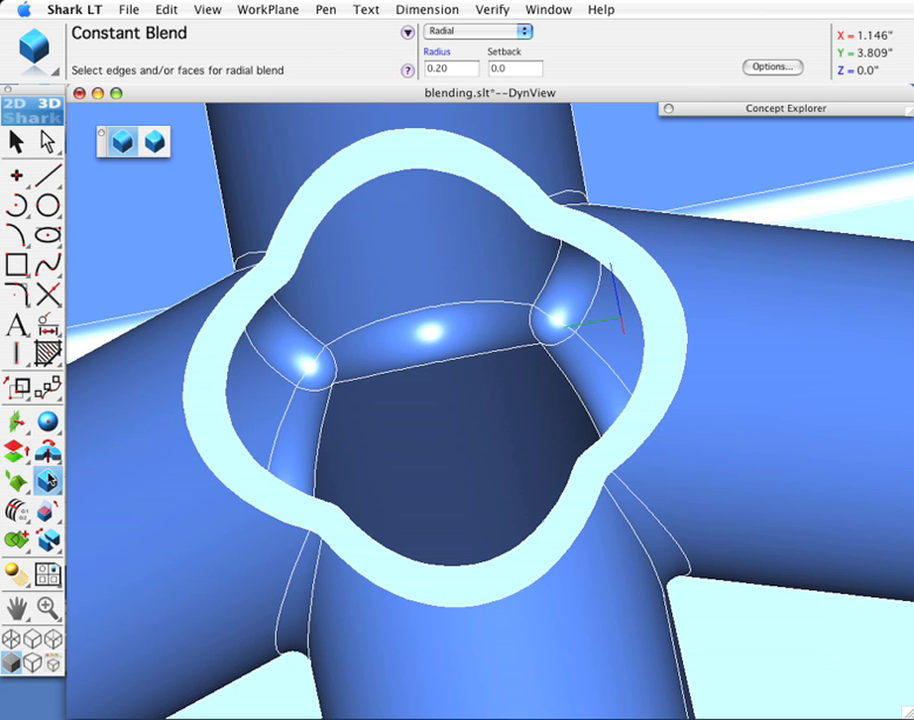
click(438, 50)
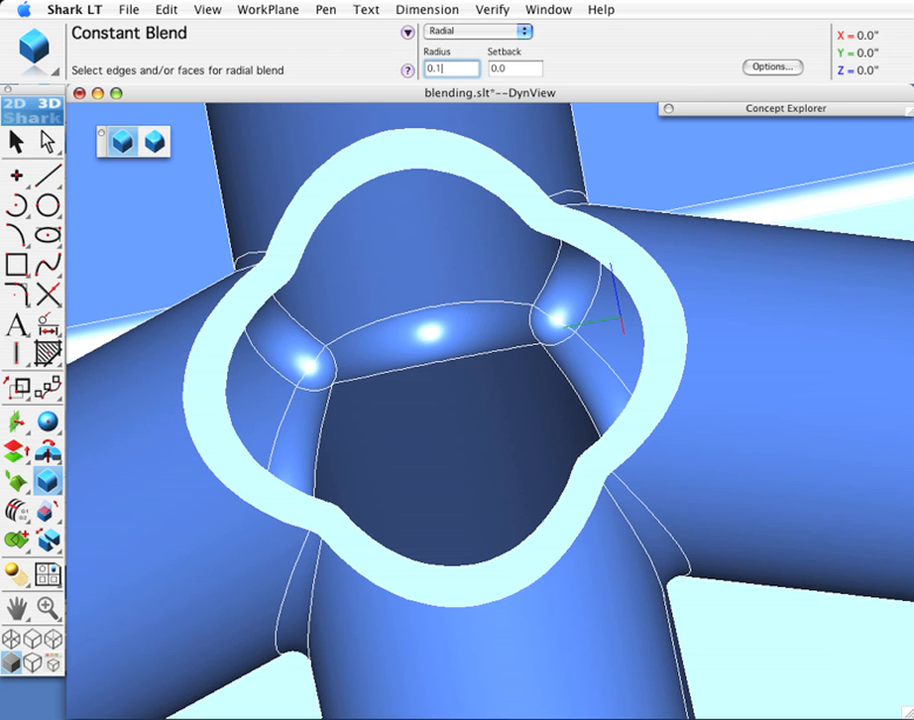
key(Return)
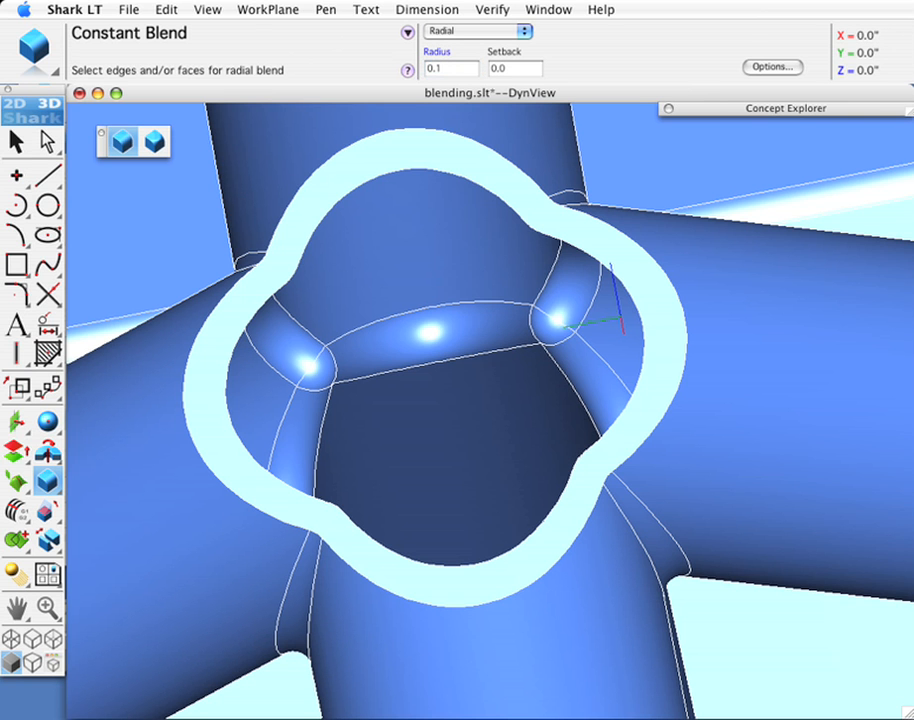
click(318, 203)
click(374, 199)
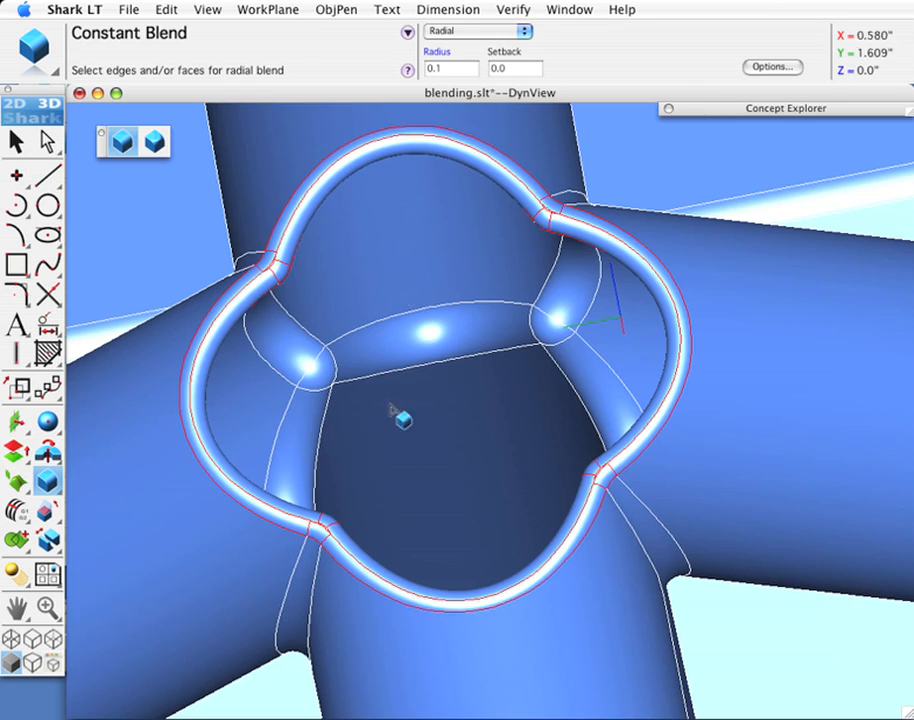
middle_drag(432, 486, 426, 443)
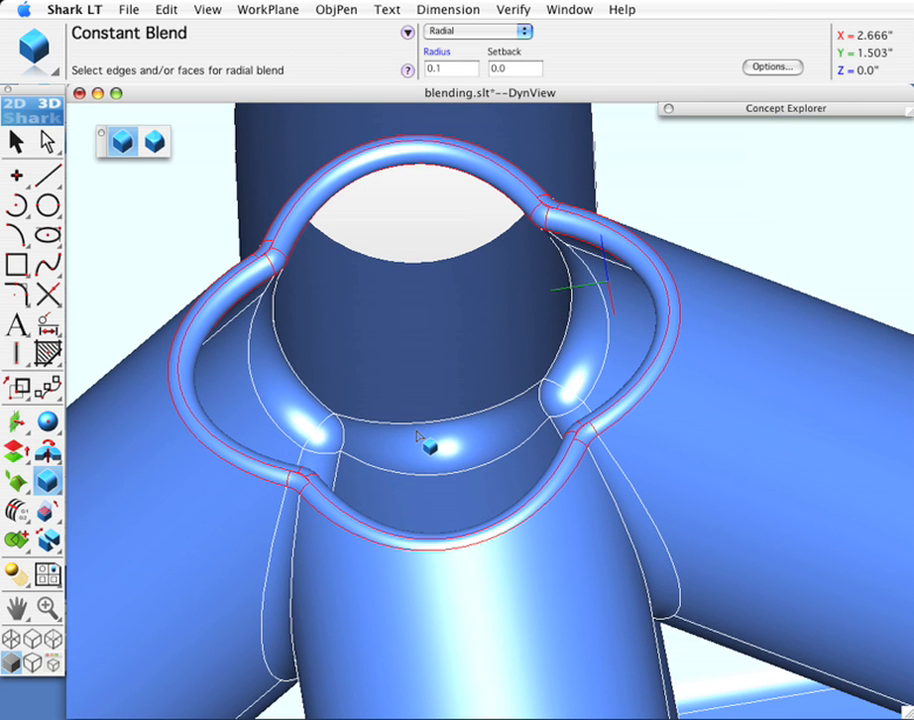